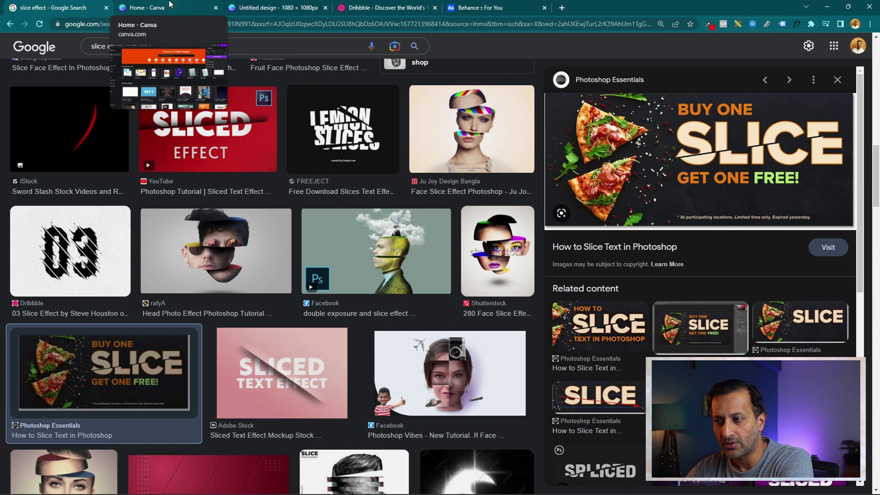
Switch to the Canva home page and create a new blank design of 1080 × 1080 px
left_click(170, 4)
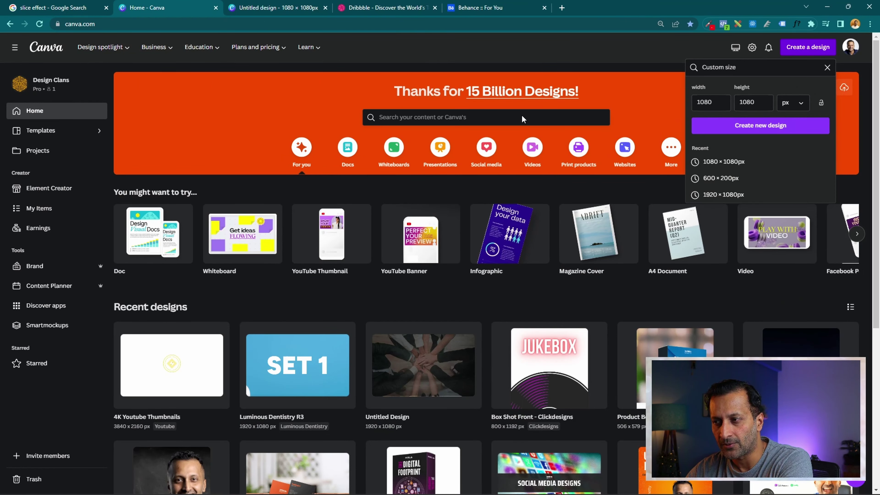
left_click(760, 125)
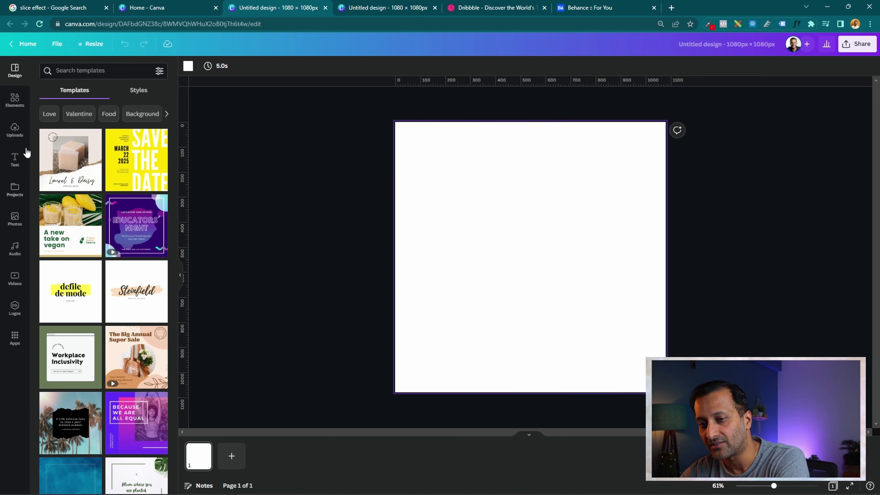
Search the photo library for "bread sticks" and add the photo of breadsticks with a dip bowl to the page
left_click(14, 219)
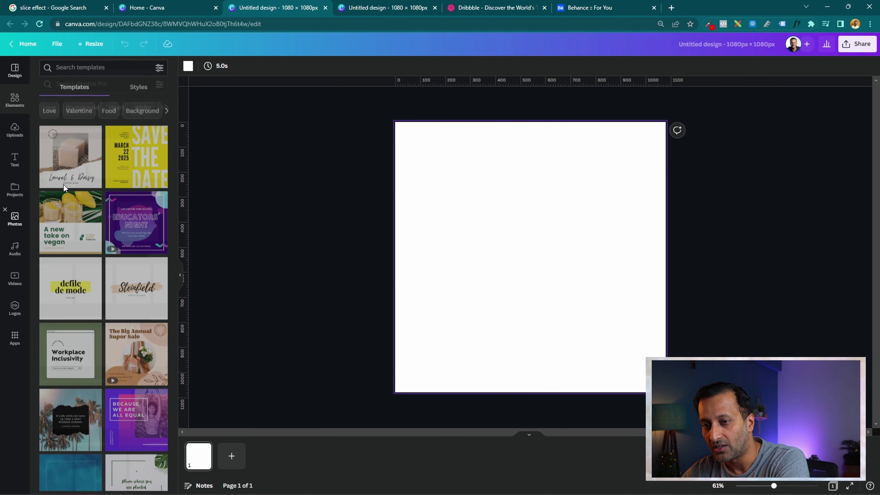
left_click(100, 71)
type("brae")
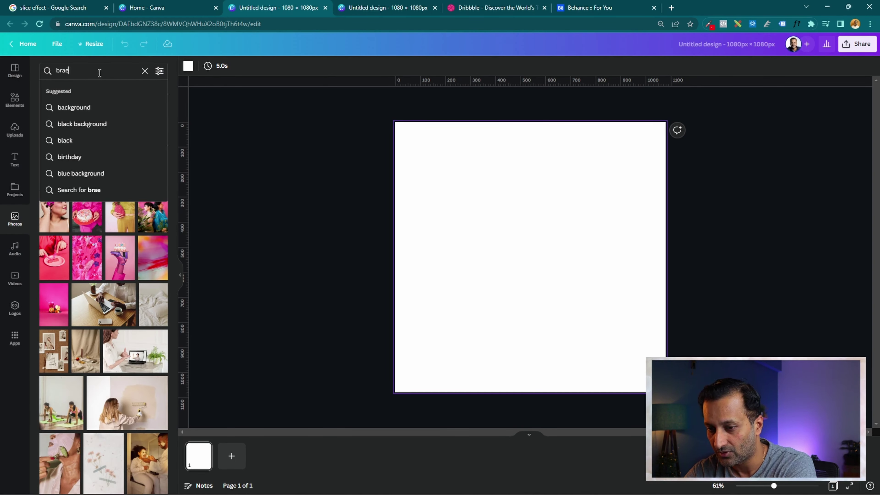
key("BackSpace")
key("BackSpace")
type("ead")
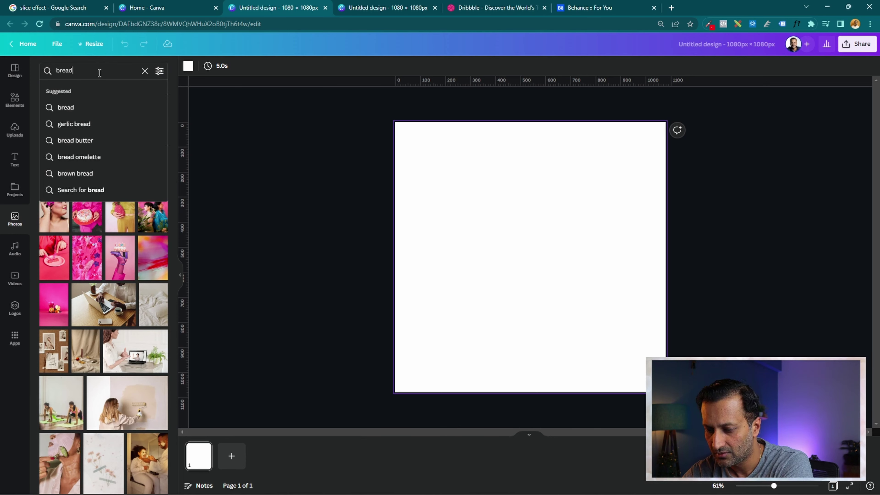
type(" sticks")
key("Return")
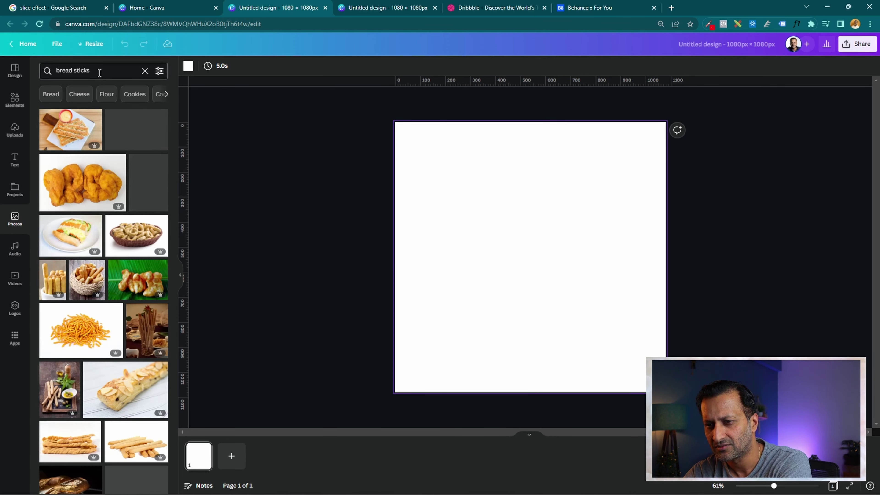
left_click(68, 128)
Search the photos for "bread slices" and set the photo of sliced bread in a white dish on dark wood as the page background
left_click(103, 68)
key("ctrl+BackSpace")
type("slices")
key("Return")
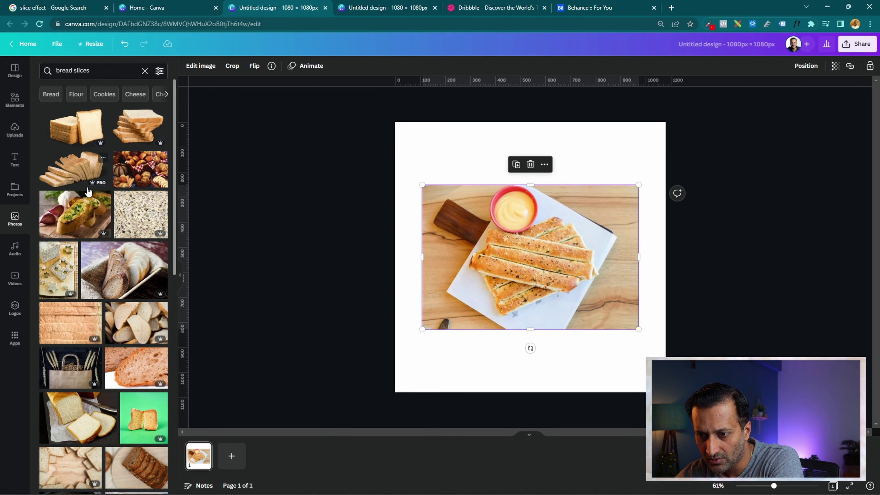
scroll(100, 236, "down", 8)
left_click(141, 291)
right_click(555, 350)
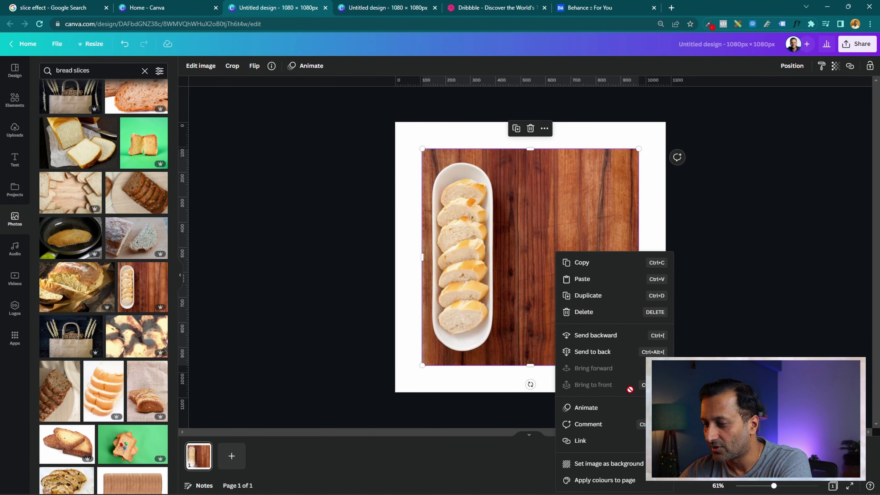
left_click(622, 464)
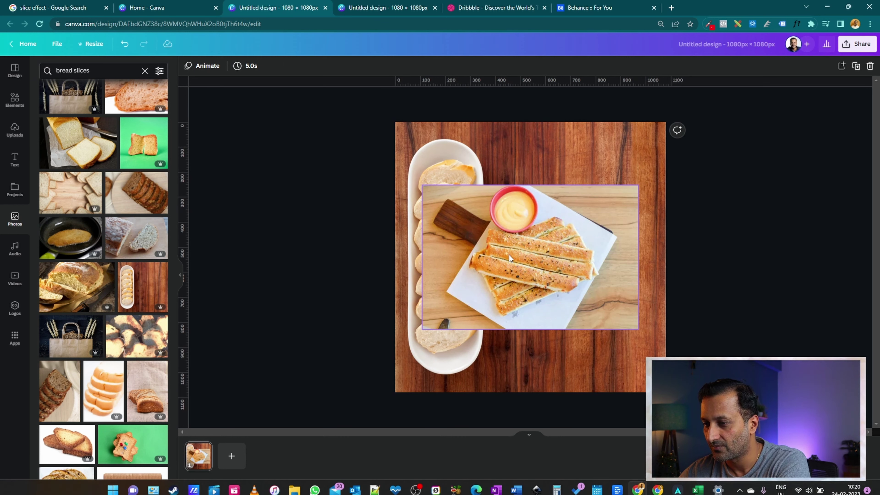
Try the breadsticks photo enlarged and repositioned across the page, and delete it
left_click_drag(569, 291, 479, 346)
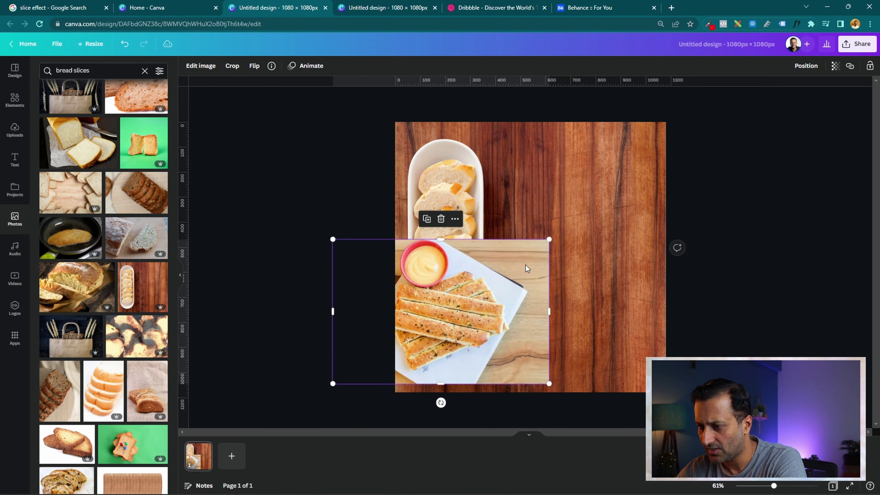
left_click_drag(550, 240, 744, 37)
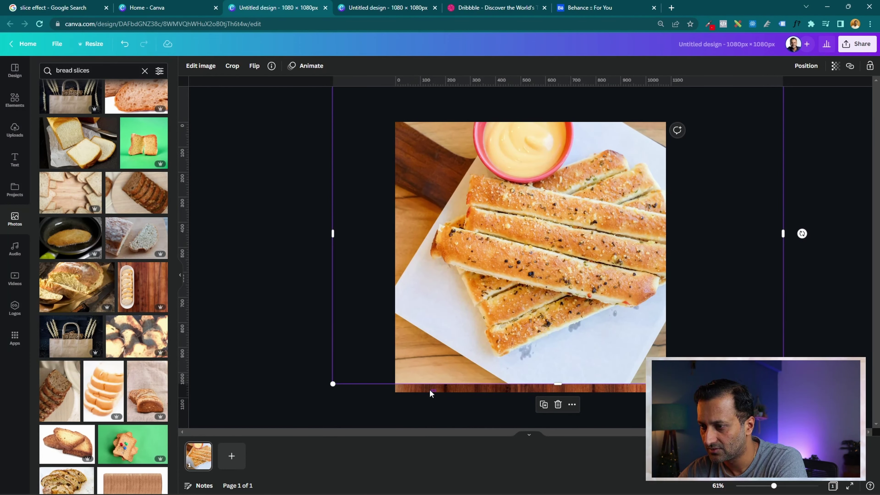
left_click_drag(573, 222, 452, 241)
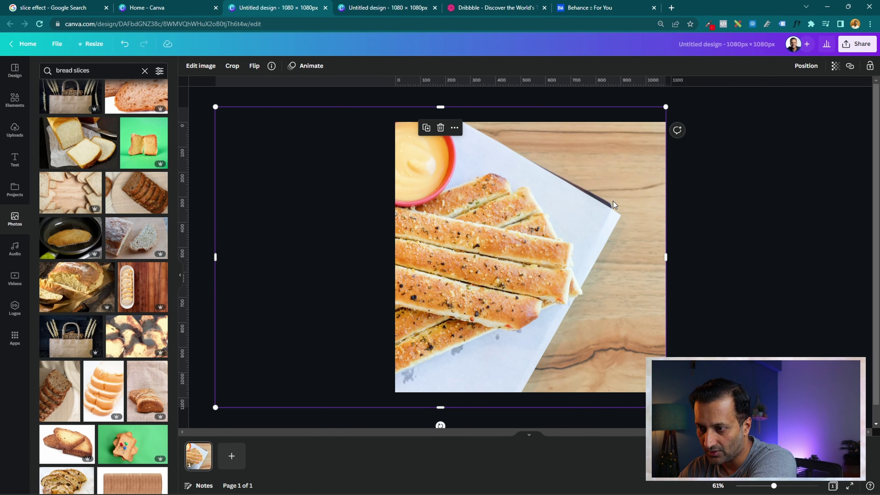
key("Delete")
scroll(93, 352, "down", 4)
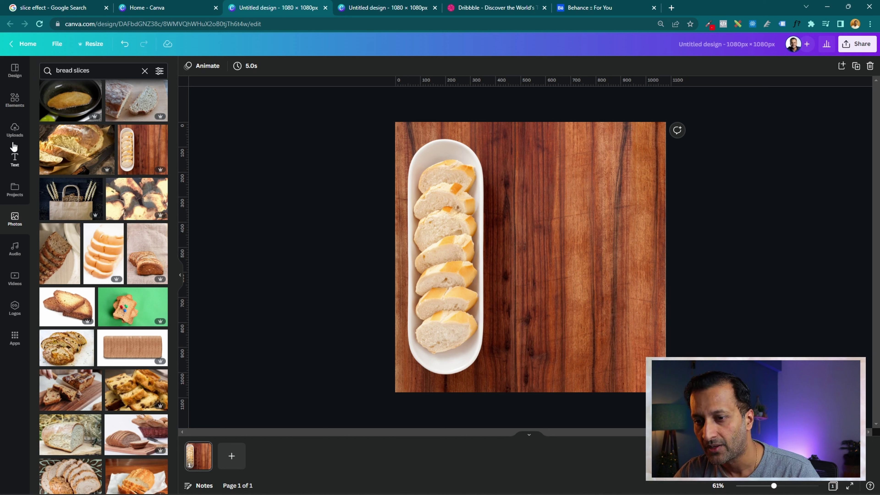
Add a heading reading "SLICE" to the page and enlarge it to a font size of about 172
left_click(15, 158)
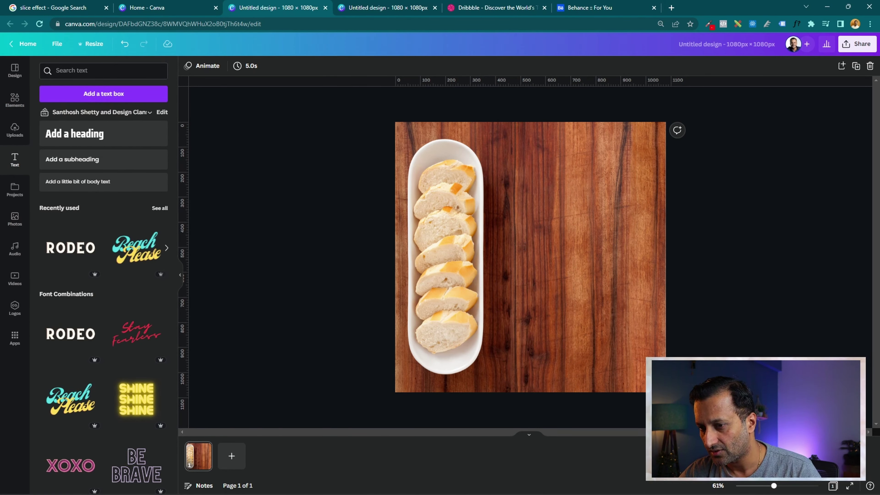
left_click(77, 133)
type("SLICE")
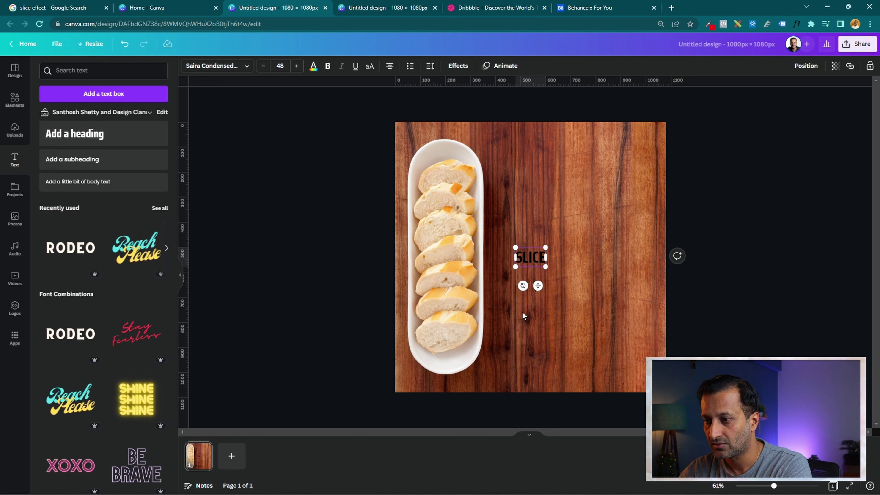
left_click_drag(546, 267, 623, 316)
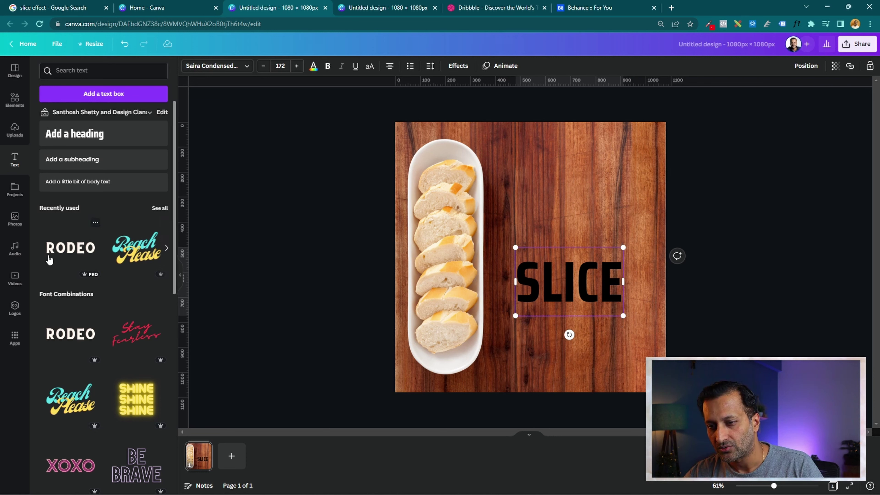
Browse the ready-made font combinations for a lettering style that suits the SLICE heading
scroll(117, 324, "down", 2)
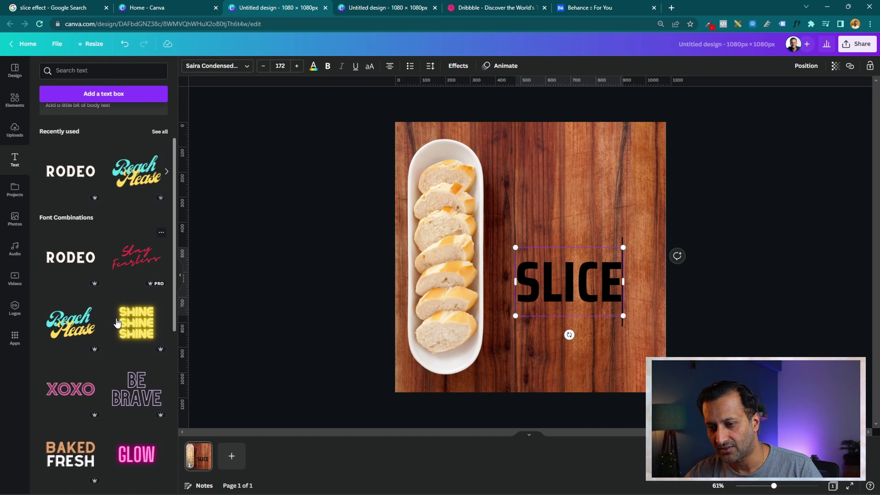
scroll(117, 323, "down", 5)
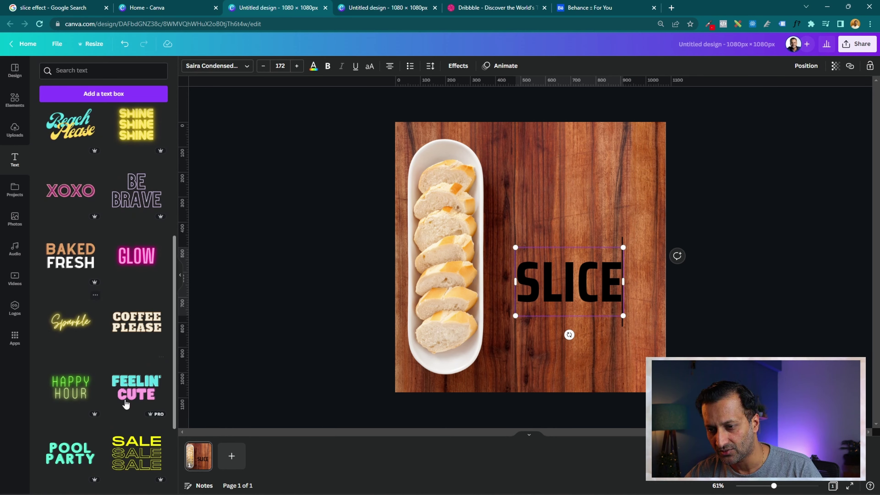
scroll(114, 385, "down", 15)
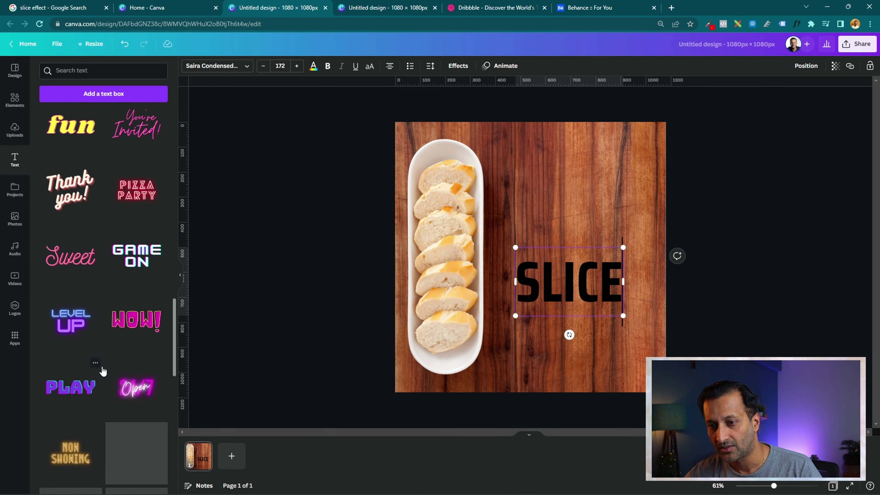
scroll(103, 371, "down", 7)
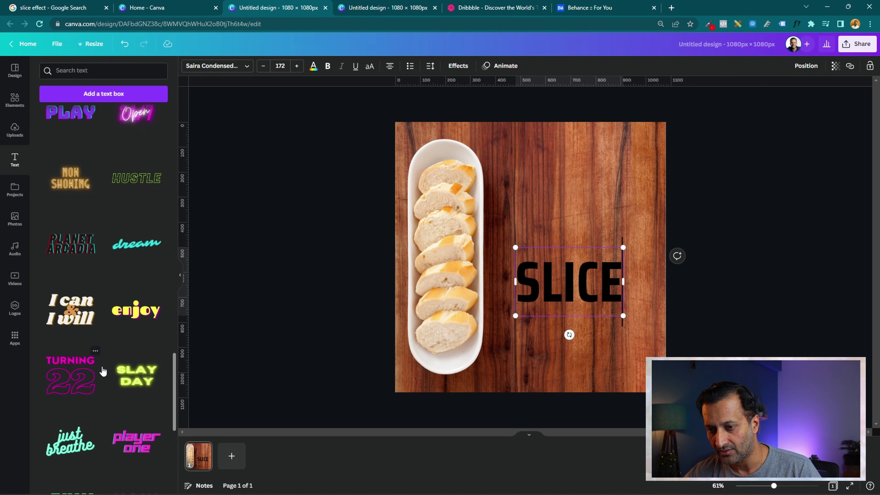
scroll(102, 370, "down", 7)
scroll(102, 371, "down", 9)
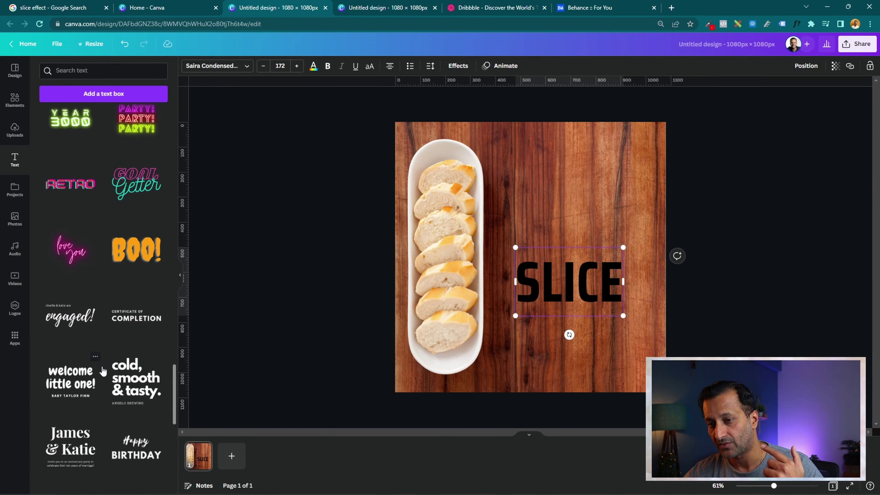
scroll(103, 376, "down", 5)
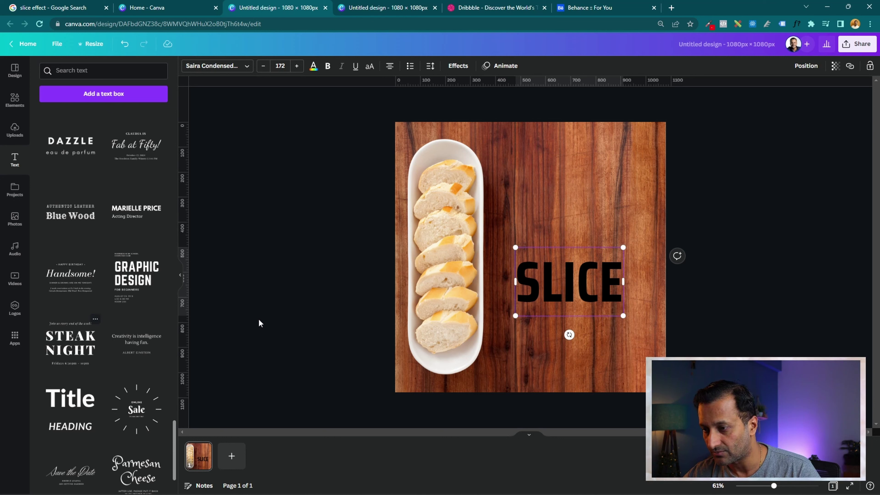
Move the SLICE heading slightly down, search the fonts for "LEAGUE SPA", try Space Cowboy and set the font to League Spartan
left_click_drag(548, 282, 547, 309)
left_click(209, 70)
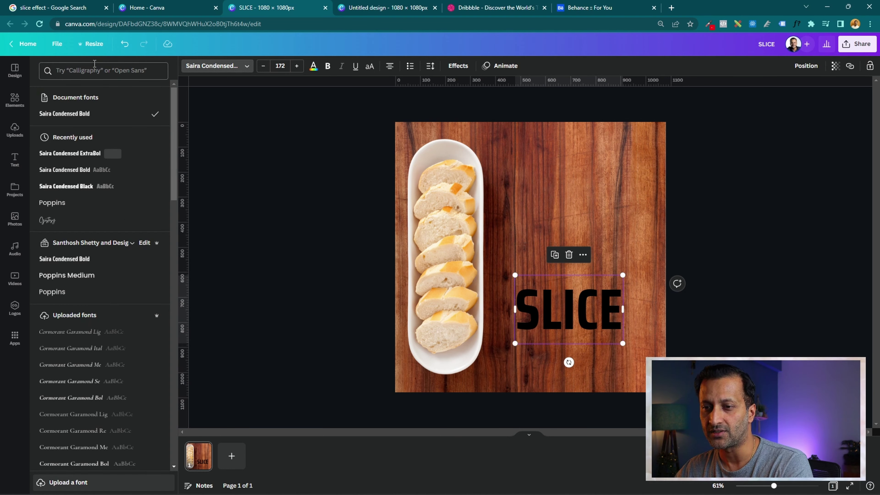
left_click(95, 64)
type("lEAG")
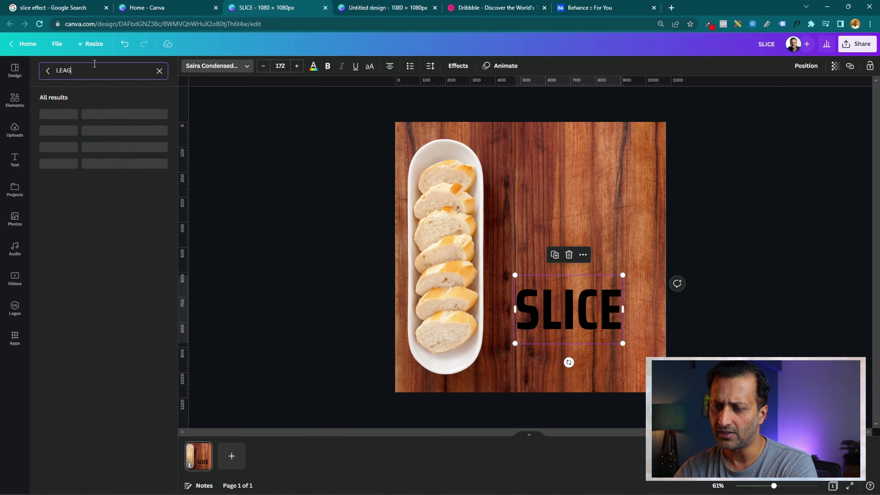
type("UE SPA")
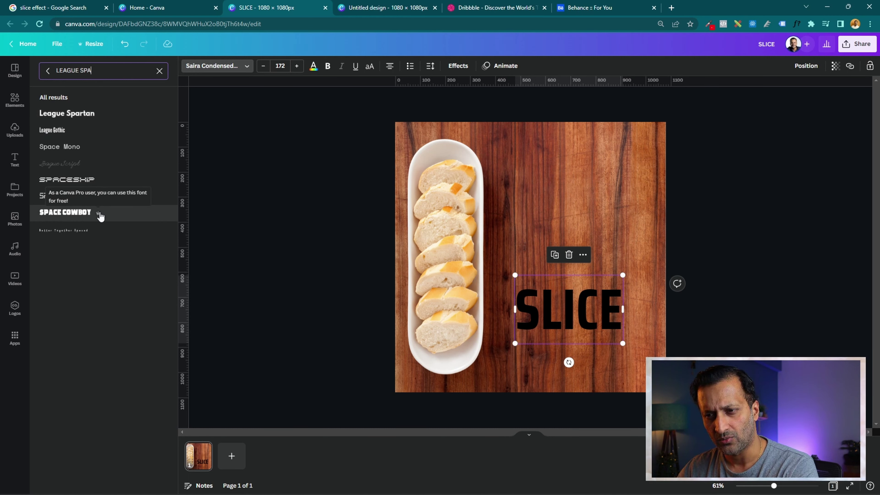
left_click(101, 215)
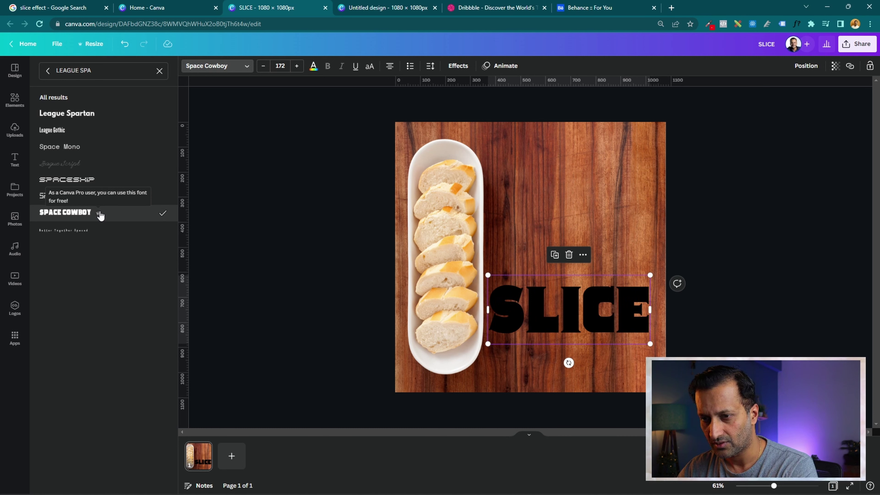
left_click(86, 116)
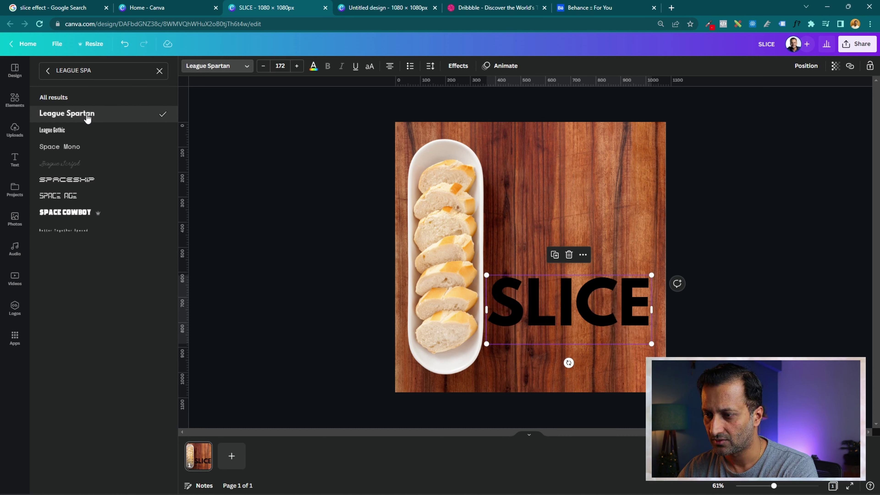
Resize the SLICE heading to a font size of about 234 and place it across the lower part of the page
left_click_drag(598, 328, 600, 246)
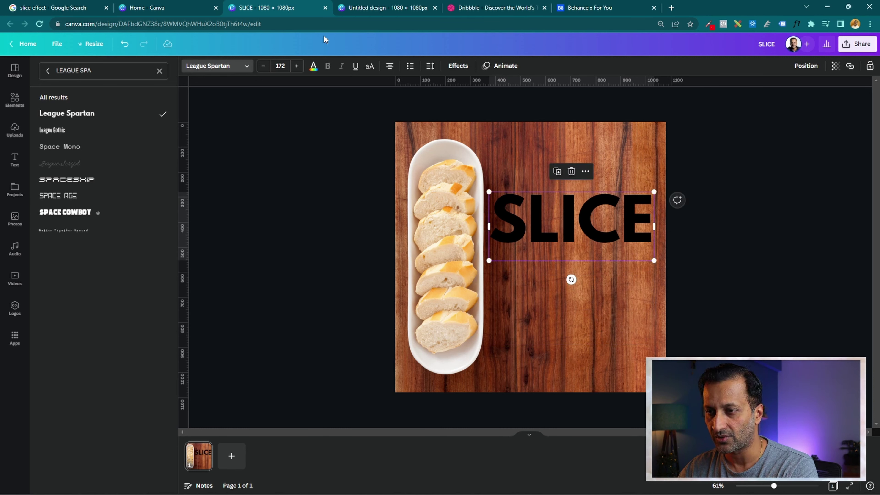
left_click_drag(652, 259, 649, 244)
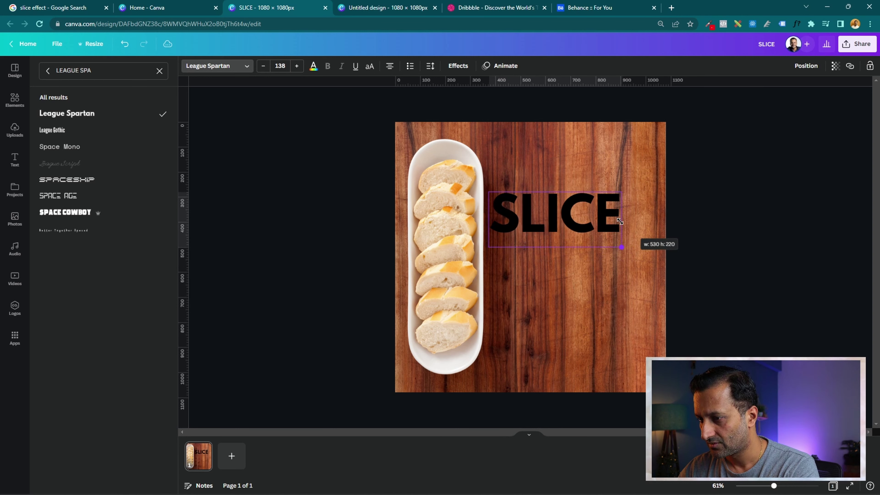
mouse_move(569, 213)
left_mouse_down()
mouse_move(593, 217)
mouse_move(579, 220)
left_mouse_up()
left_click_drag(625, 250, 528, 329)
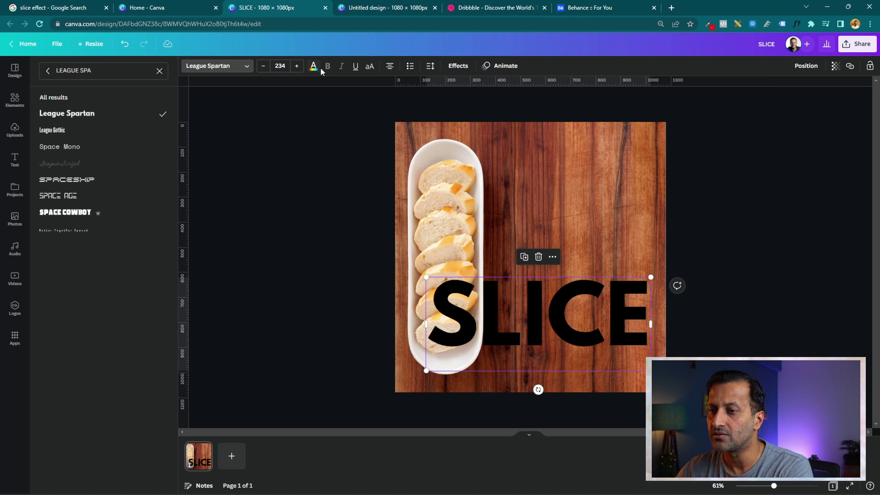
Change the SLICE heading's text colour to white and deselect it
left_click(313, 67)
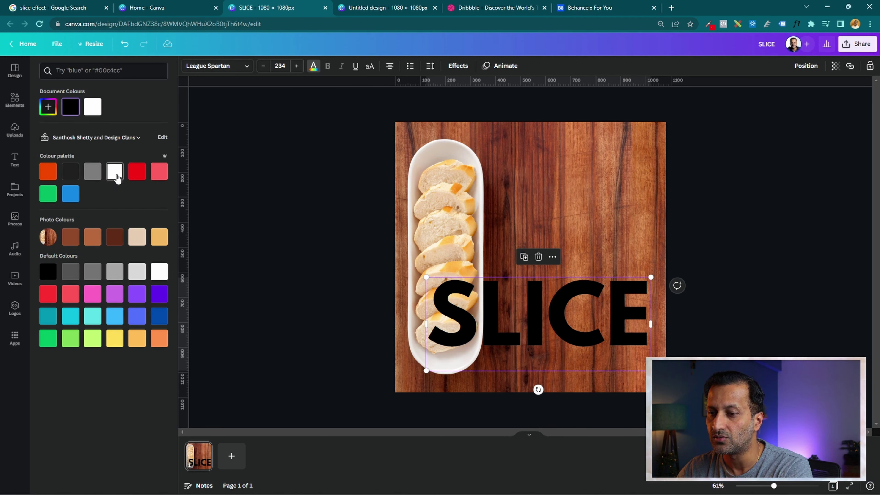
left_click(118, 178)
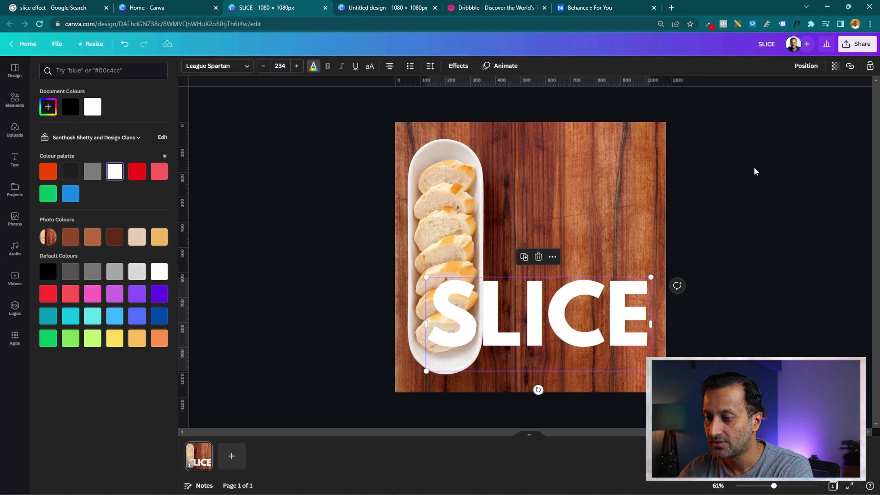
left_click(760, 208)
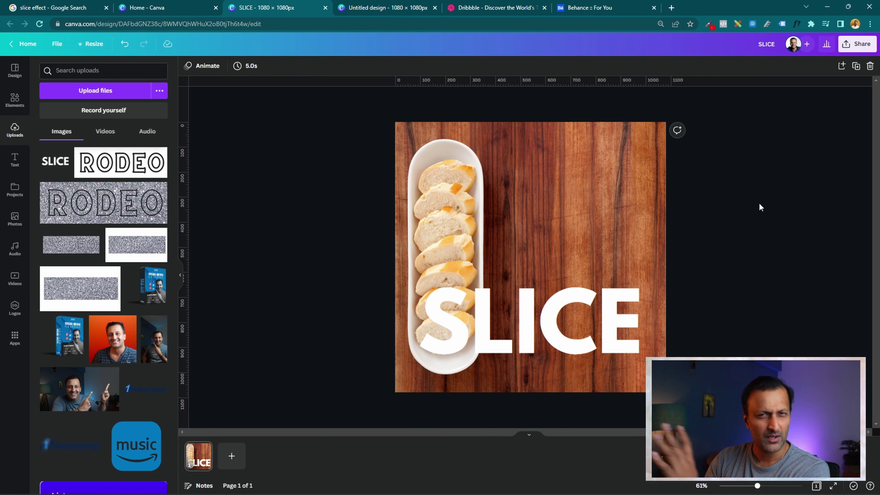
Create a new custom-size design of 600 × 200 px
left_click(581, 326)
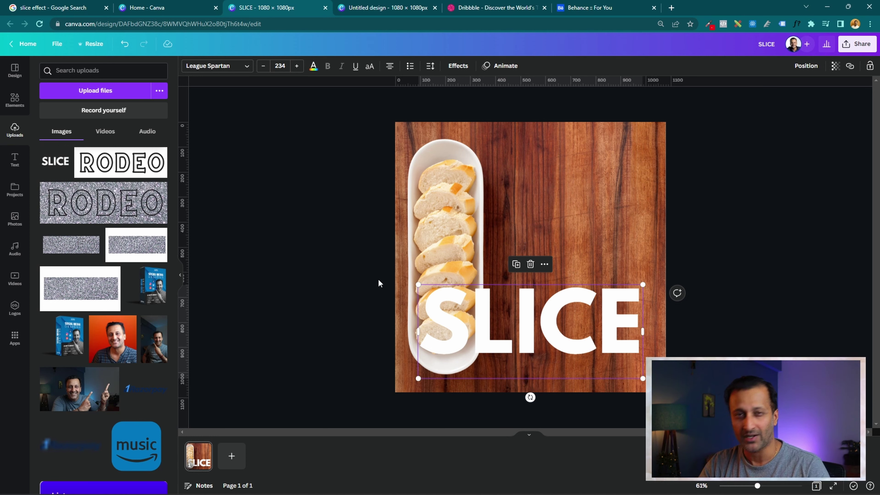
left_click(193, 4)
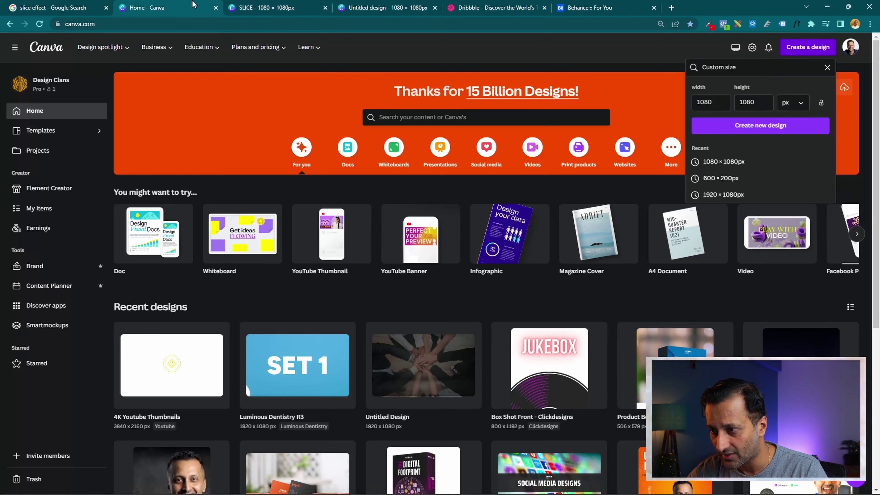
left_click(696, 105)
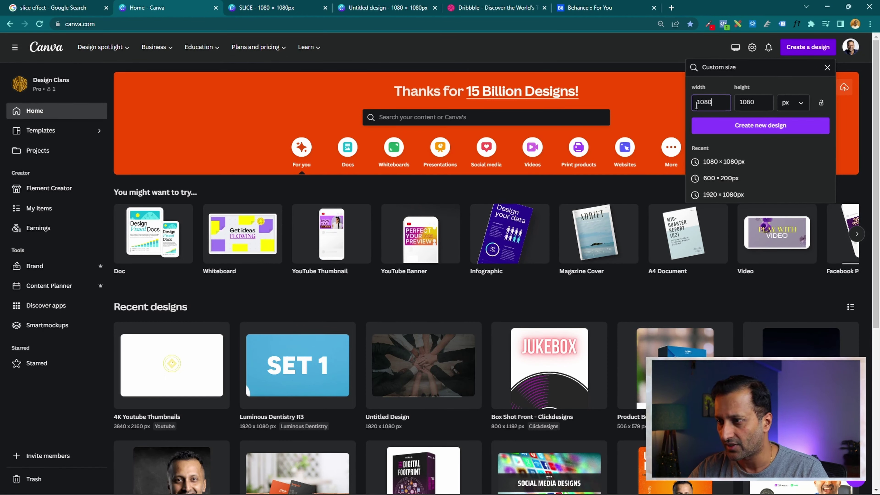
double_click(700, 105)
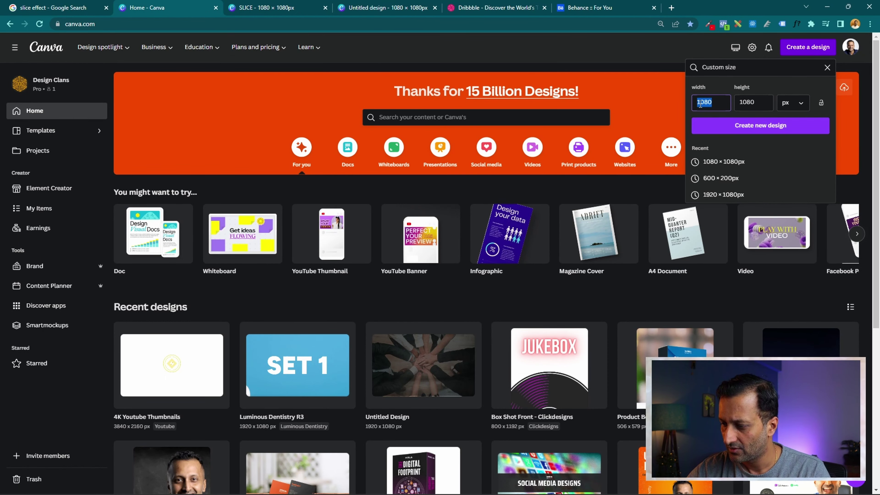
type("600")
key("Tab")
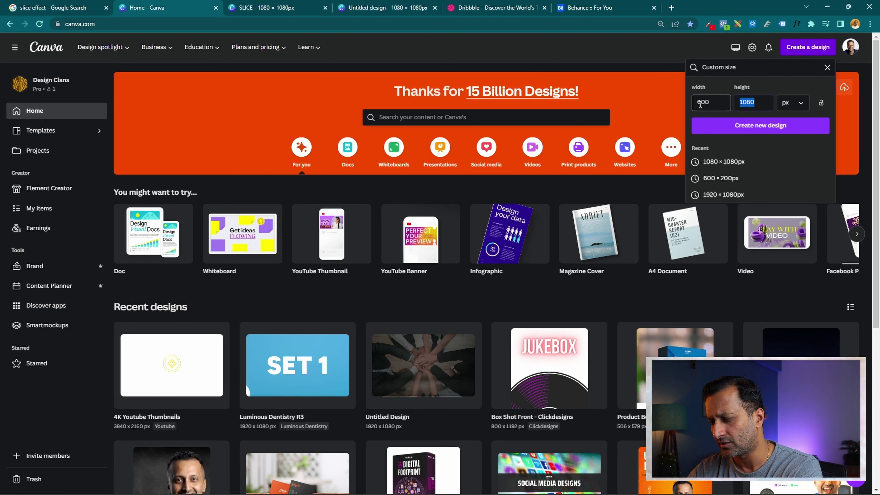
type("200")
key("Return")
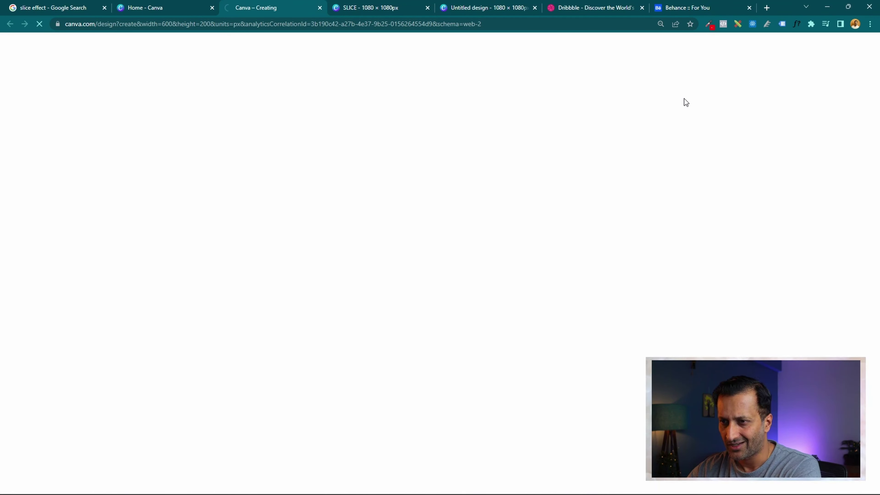
Copy the SLICE heading from the 1080 × 1080 px design and paste it into the new 600 × 200 px design
left_click(386, 13)
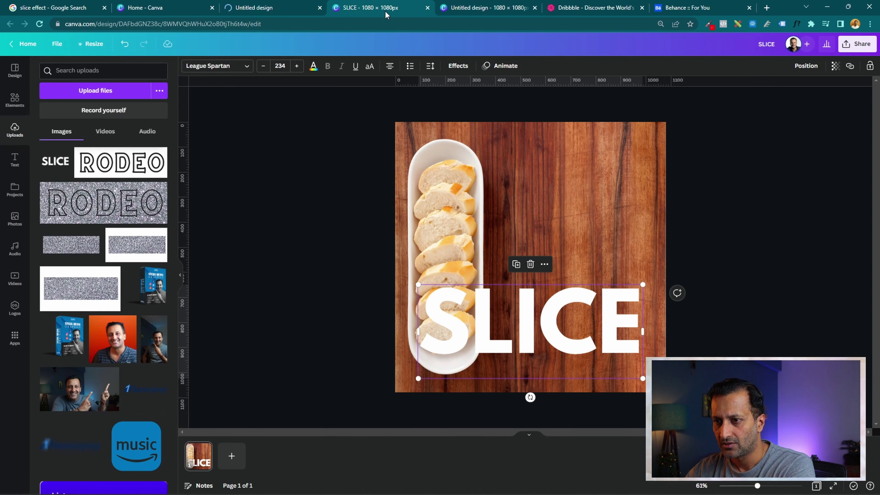
left_click(565, 299)
left_click(565, 300)
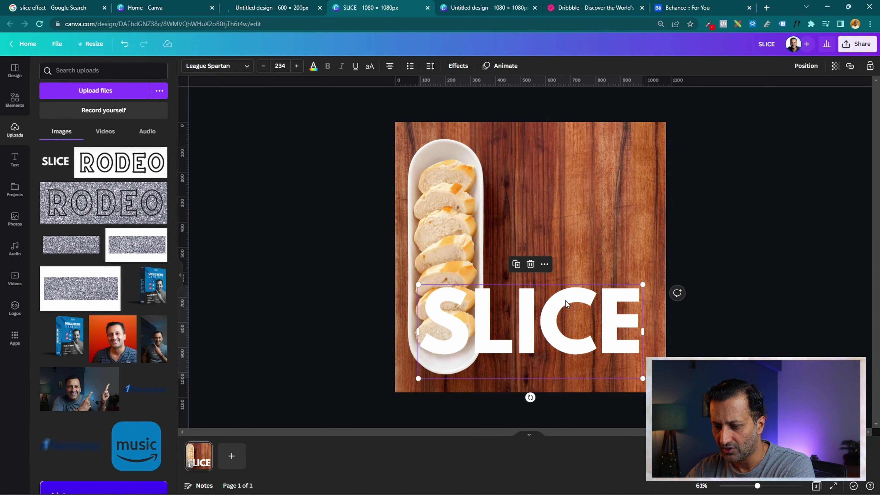
left_click(306, 5)
left_click(465, 265)
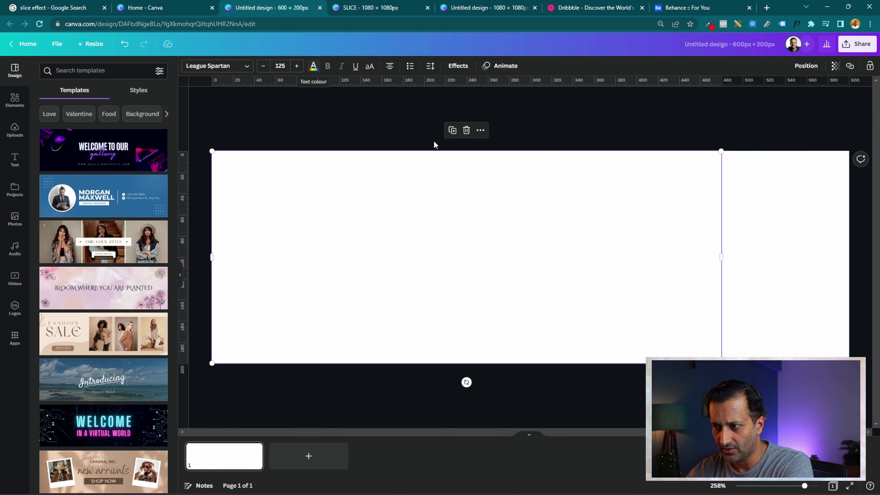
Change the page background of the 600 × 200 px design to the near-black colour from the brand palette
left_click(801, 221)
left_click(188, 66)
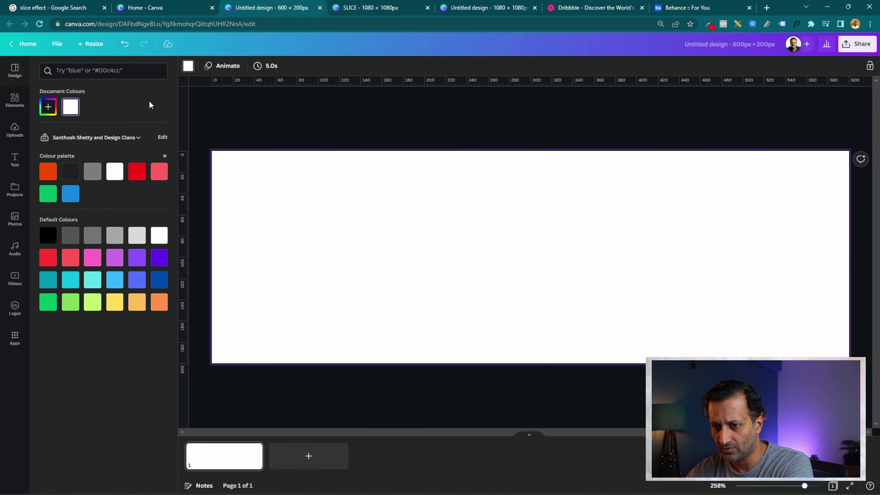
left_click(71, 171)
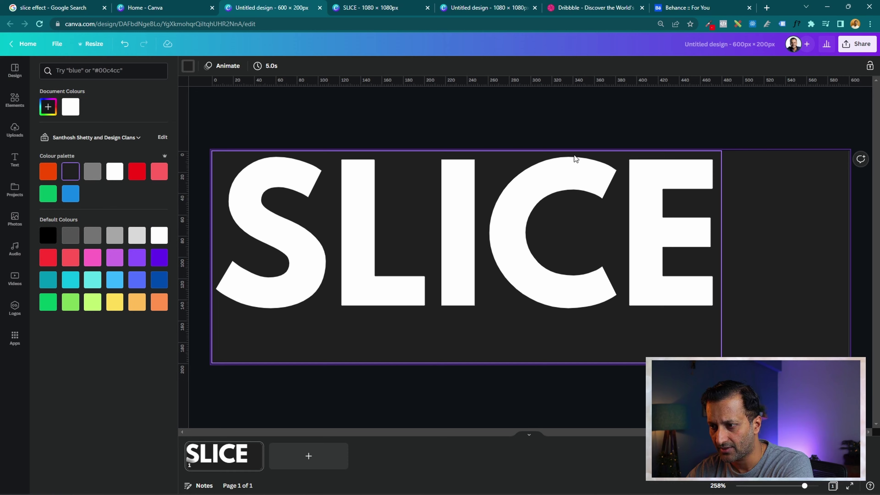
left_click(558, 113)
Resize the pasted SLICE text to a font size of about 148, centre its letters on the page and deselect it
left_click(527, 211)
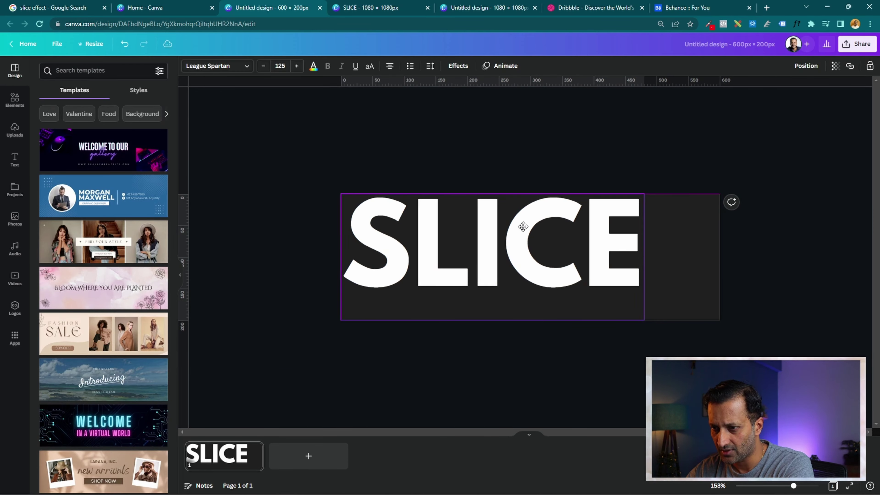
left_click_drag(527, 212, 533, 225)
left_click_drag(650, 207, 720, 178)
left_click_drag(686, 236, 682, 250)
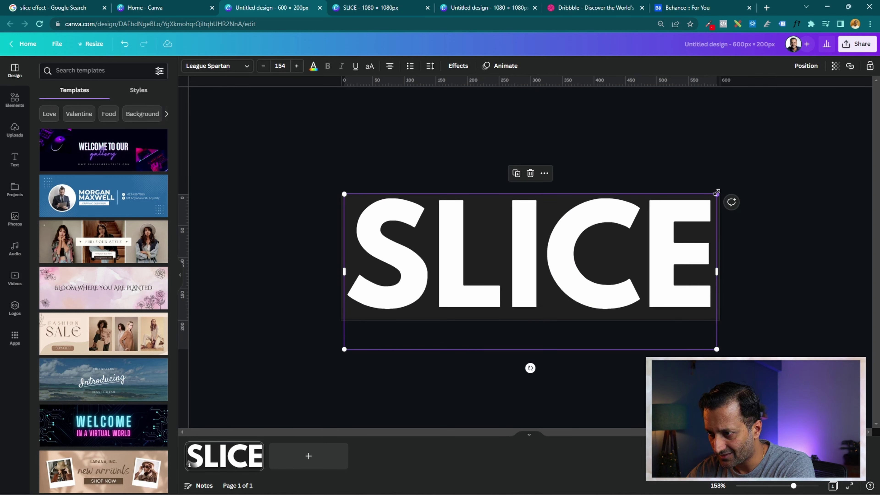
left_click_drag(716, 193, 706, 203)
left_click_drag(662, 256, 668, 254)
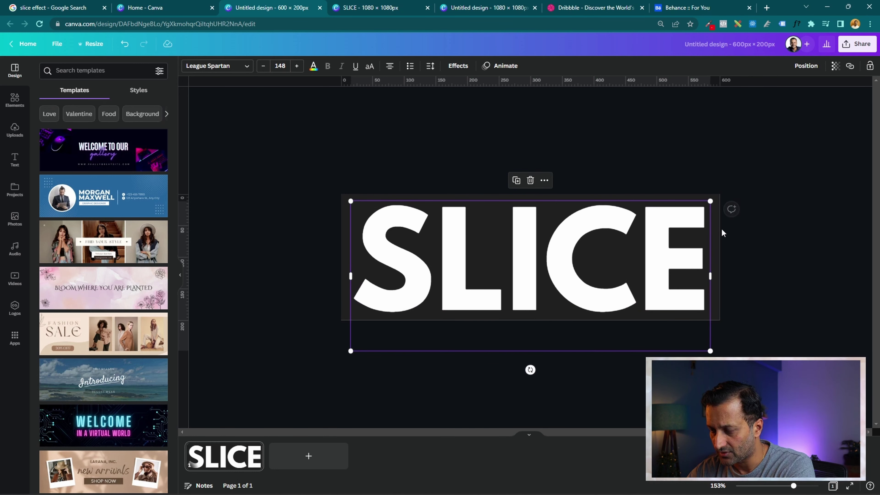
left_click(804, 222)
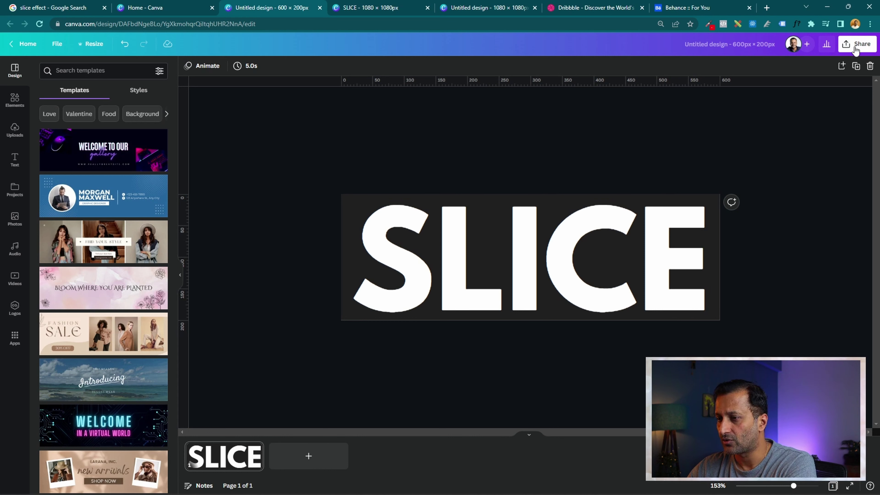
Download the 600 × 200 px SLICE design as a PNG with a transparent background
left_click(859, 44)
left_click(765, 242)
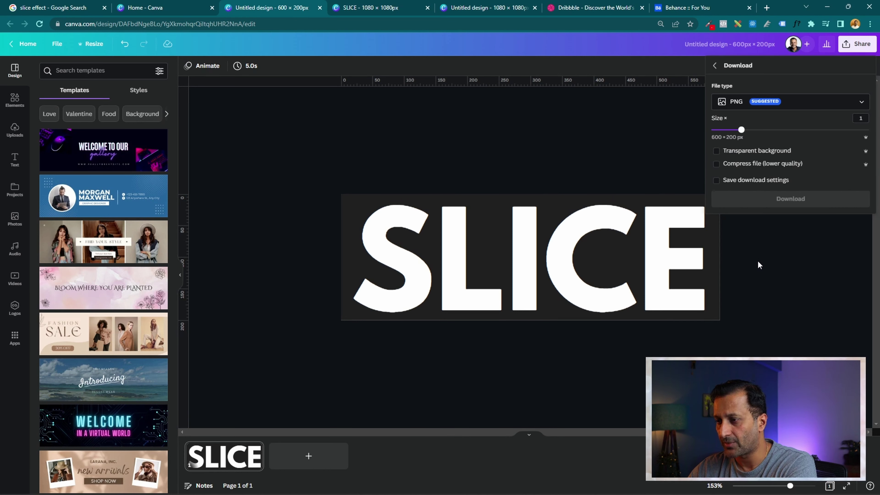
left_click(716, 150)
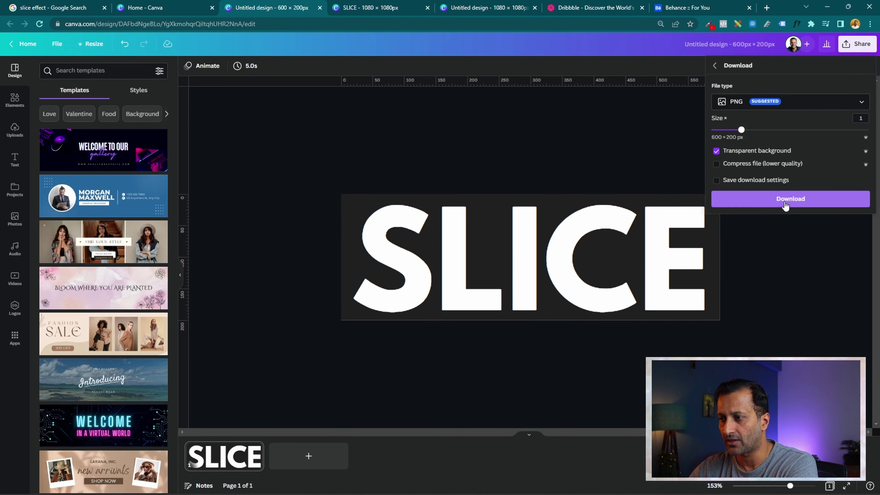
left_click(790, 200)
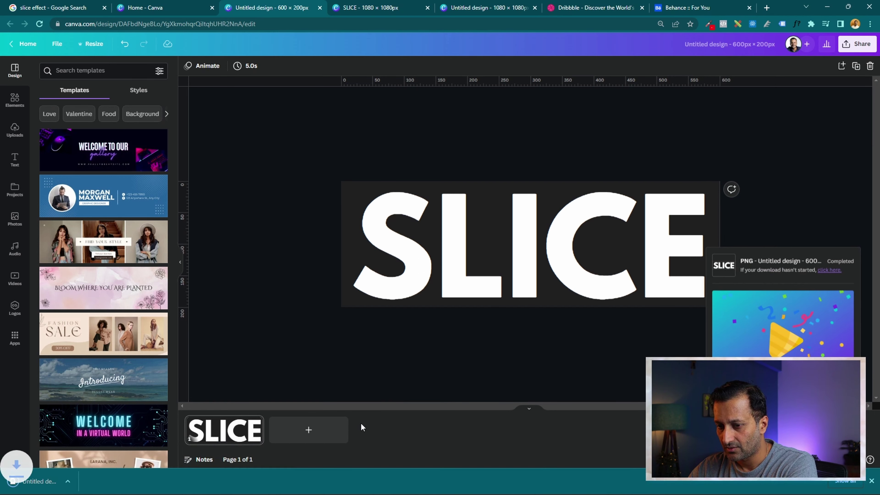
Return to the 1080 × 1080 px SLICE design and duplicate its page
left_click(404, 7)
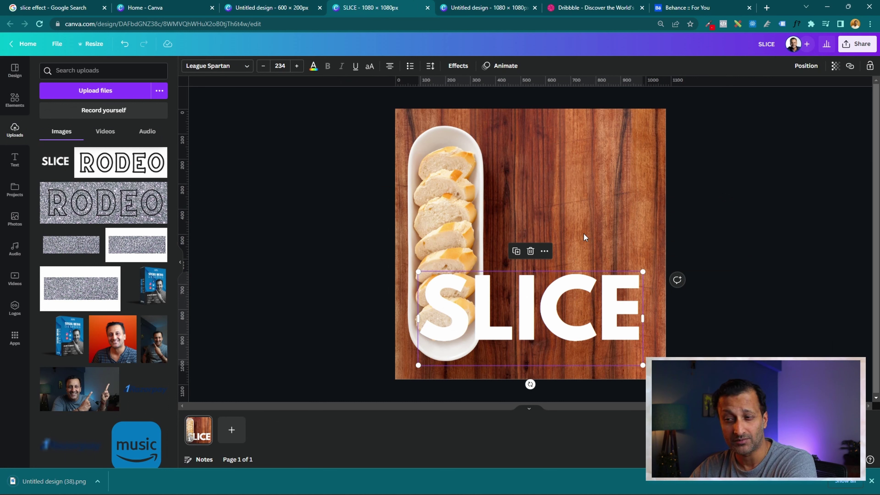
left_click(705, 324)
left_click(542, 317)
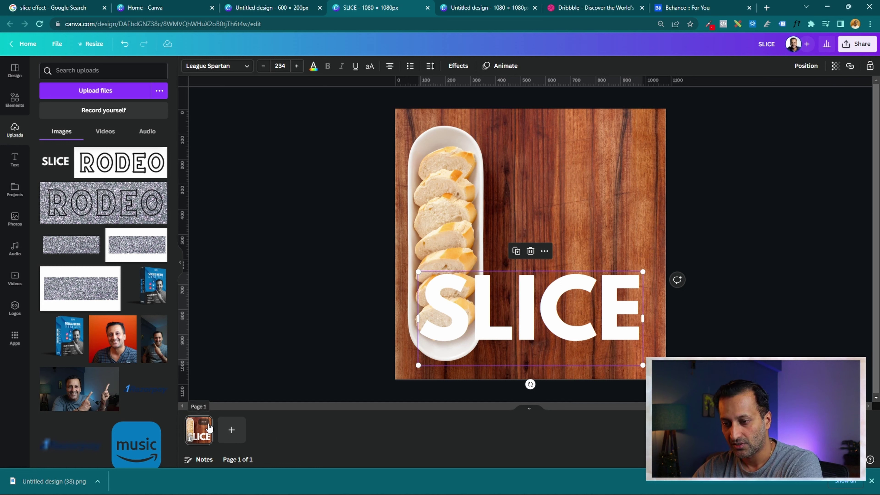
left_click(207, 423)
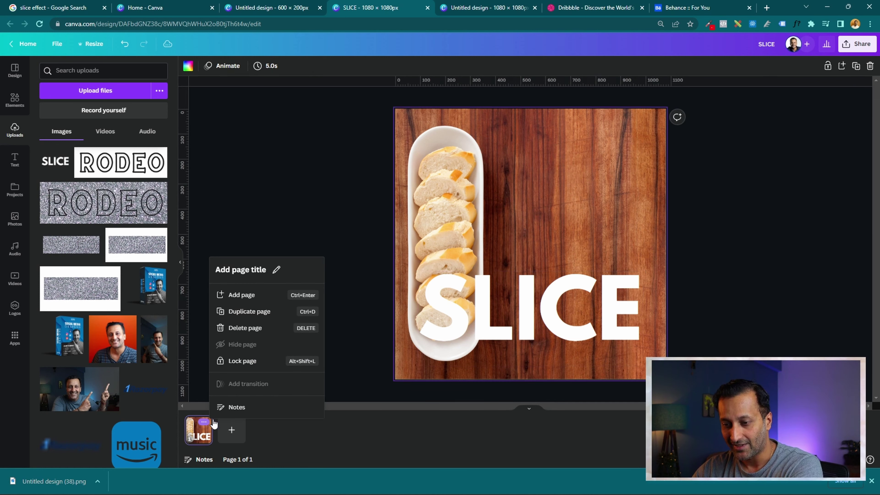
left_click(254, 314)
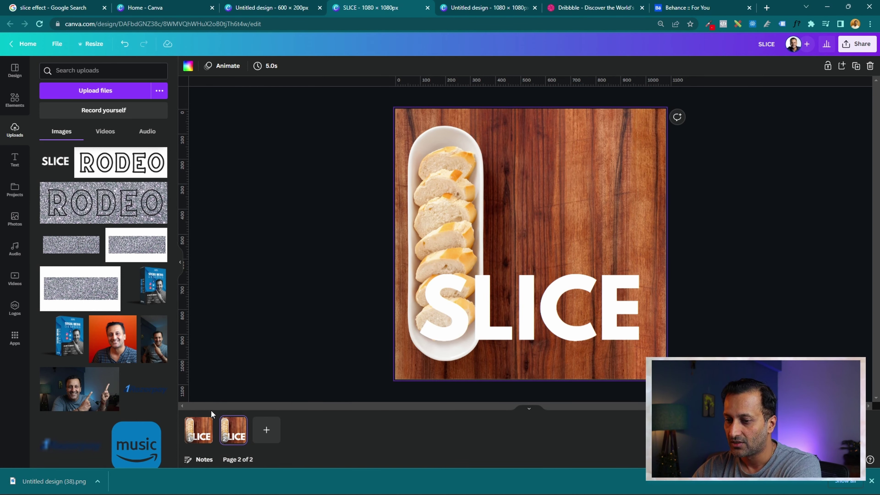
Replace the SLICE heading on the duplicated page with the downloaded image Untitled design (38).png
left_click(588, 315)
key("Delete")
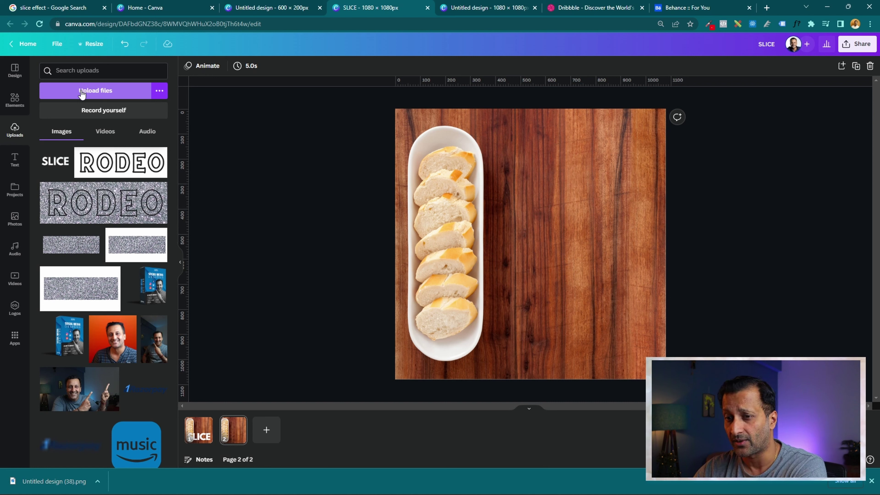
left_click(98, 177)
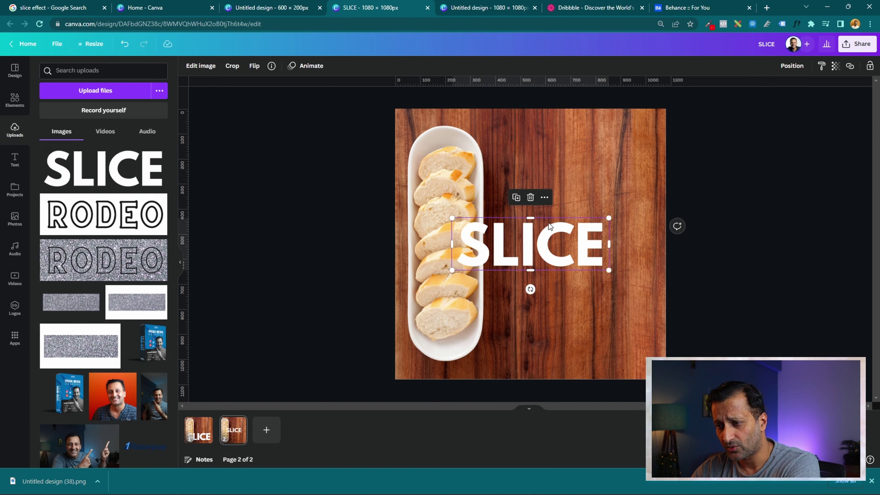
Enlarge the SLICE image to nearly the full page width, place it just below the page's middle and deselect it
left_click_drag(525, 240, 494, 318)
left_click_drag(580, 299, 642, 200)
left_click_drag(579, 317, 578, 247)
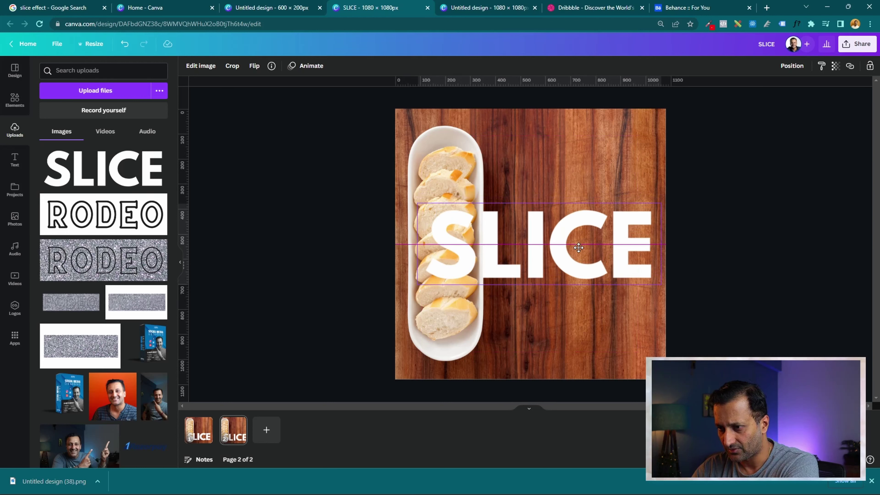
left_click_drag(578, 248, 576, 285)
left_click(818, 199)
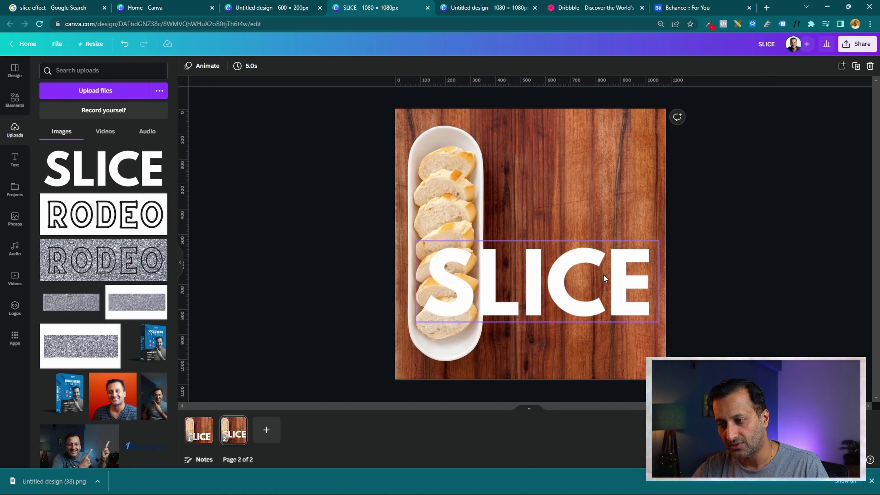
Find the Slice effects for the SLICE image and choose the Sliced preset
left_click(424, 266)
left_click(200, 66)
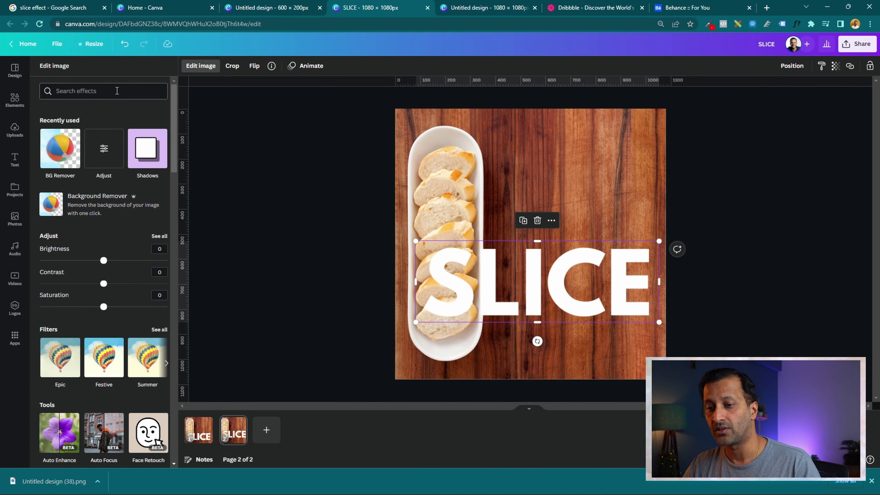
scroll(114, 171, "down", 10)
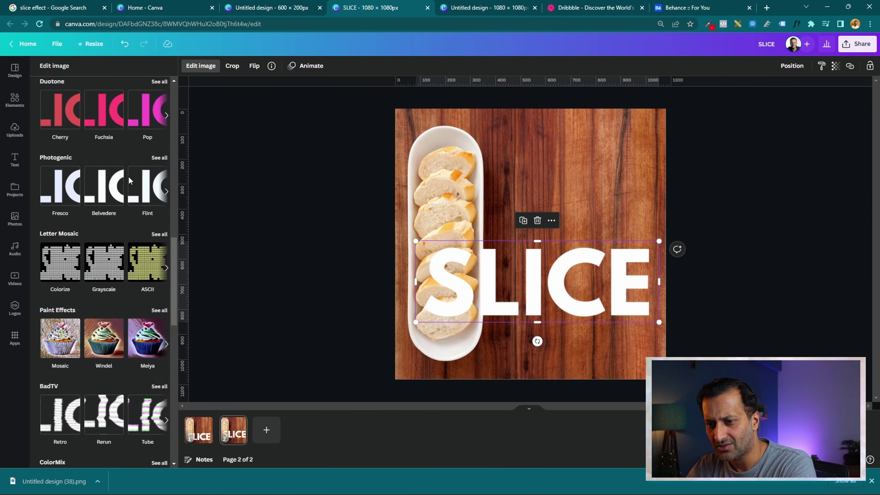
scroll(138, 180, "down", 10)
scroll(171, 180, "up", 3)
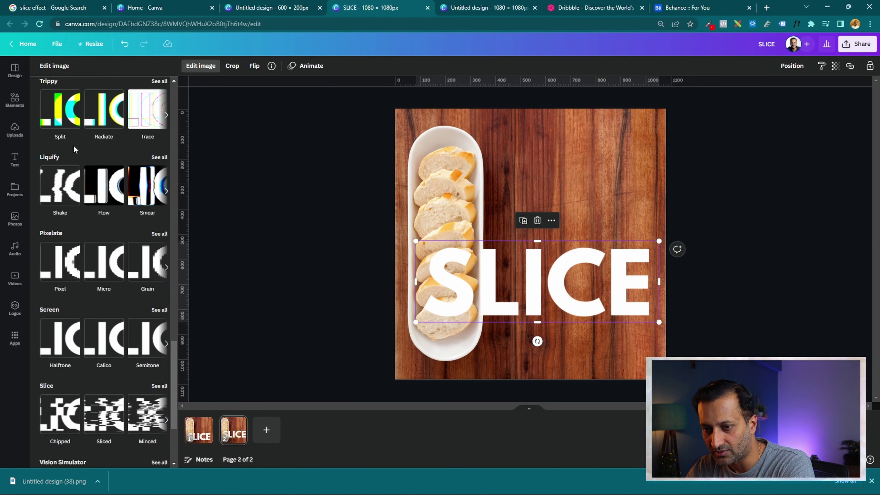
scroll(90, 319, "down", 4)
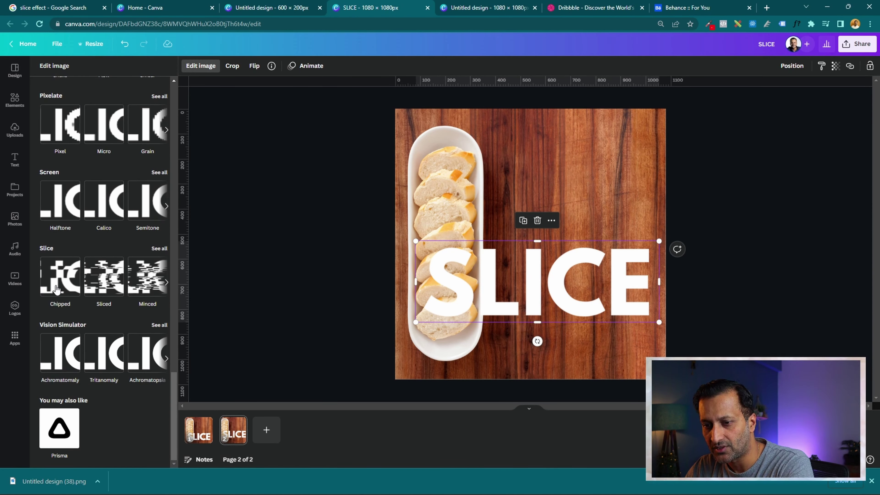
left_click(160, 249)
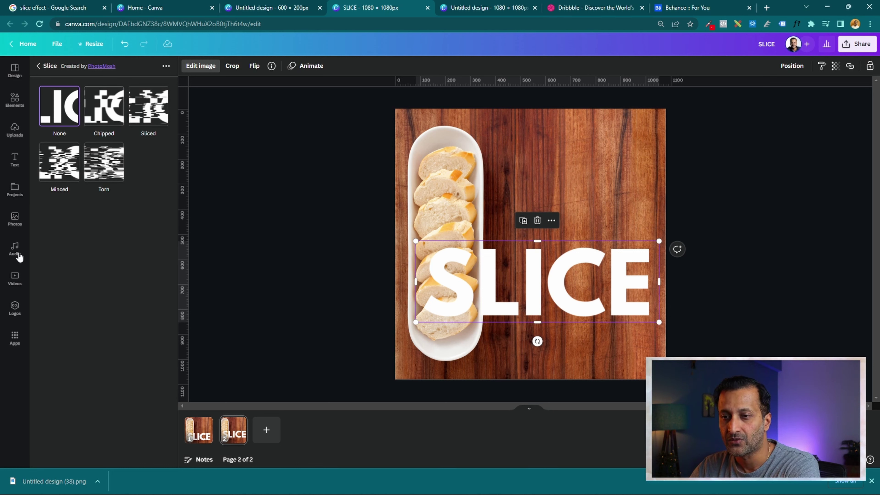
left_click(146, 123)
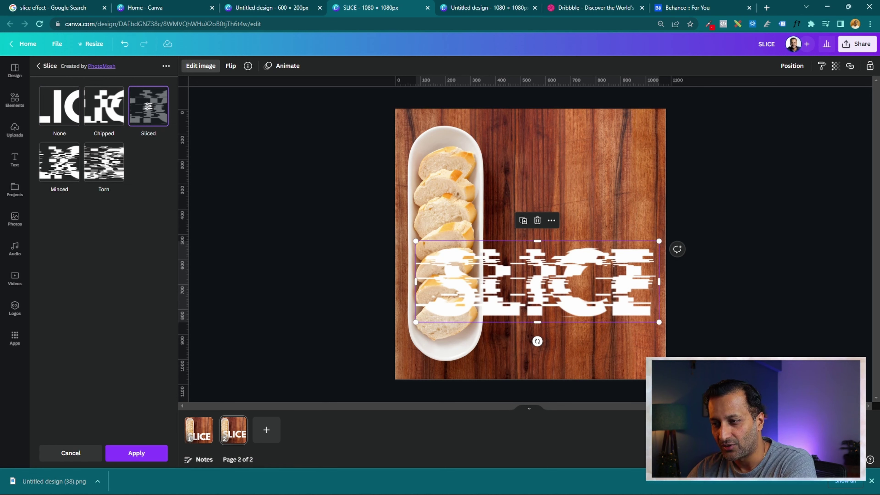
Set the Sliced effect's number of slices to 2 and its position to 0
left_click(153, 116)
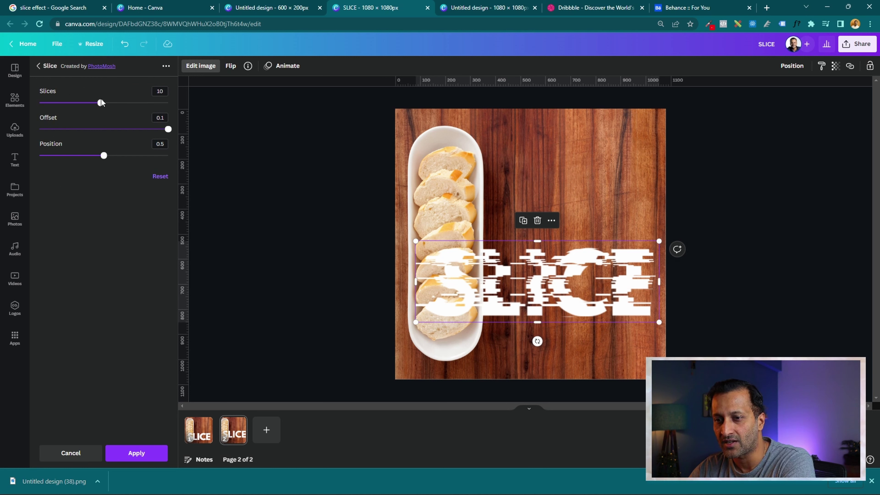
left_click_drag(101, 105, 46, 104)
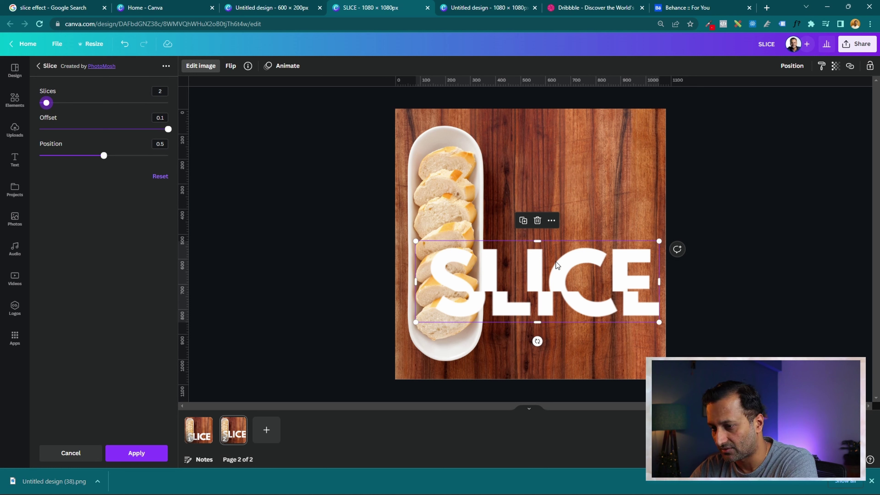
left_click_drag(104, 157, 2, 195)
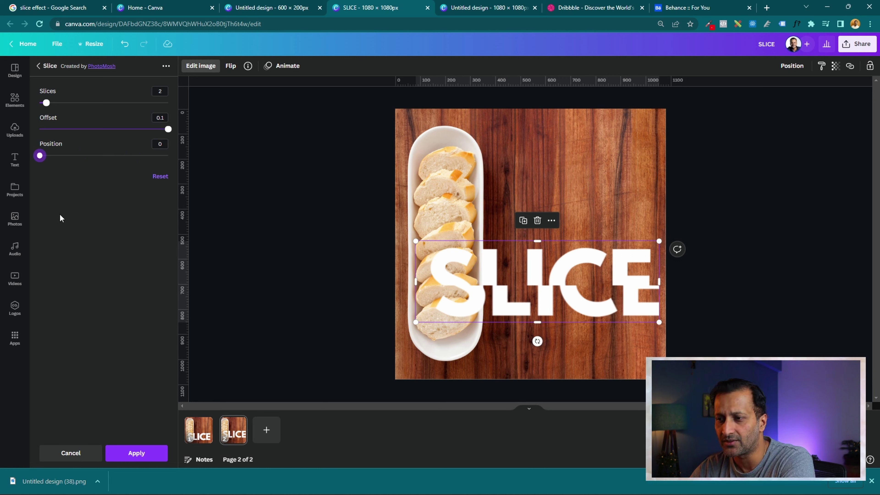
Reduce the Sliced effect's offset and apply the effect to the SLICE image
left_click_drag(171, 137, 100, 131)
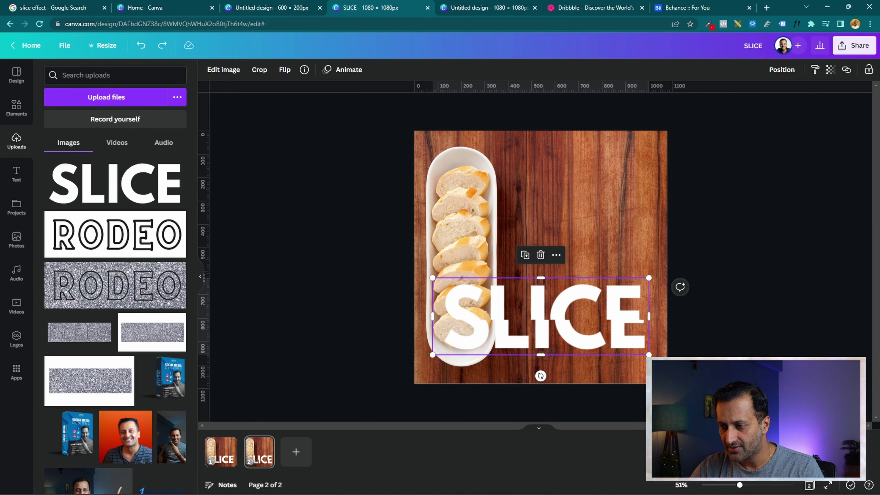
Set the bread background photo's brightness to 8, contrast to -1 and saturation to 43
left_click(590, 214)
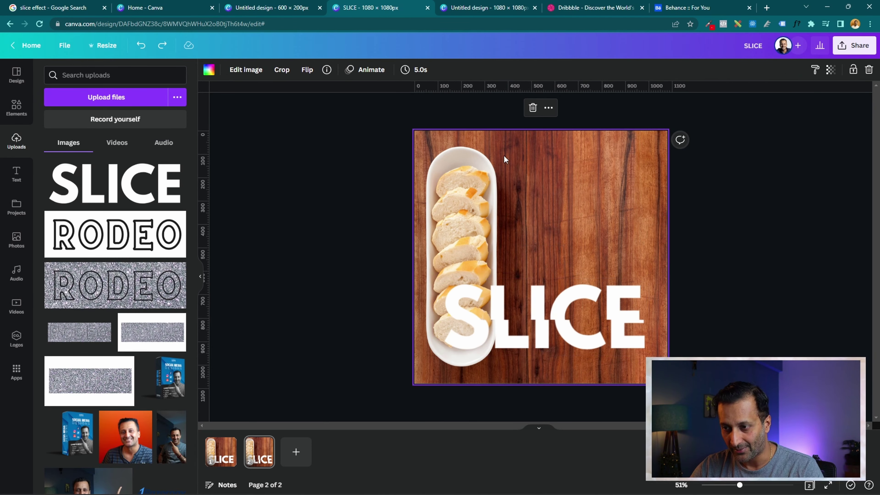
left_click(246, 69)
left_click_drag(116, 337, 151, 339)
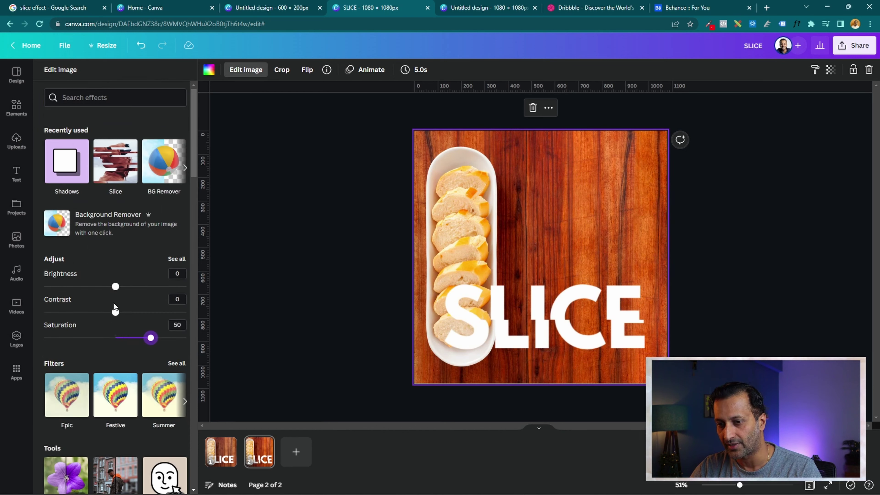
mouse_move(115, 311)
left_mouse_down()
mouse_move(130, 314)
mouse_move(114, 319)
left_mouse_up()
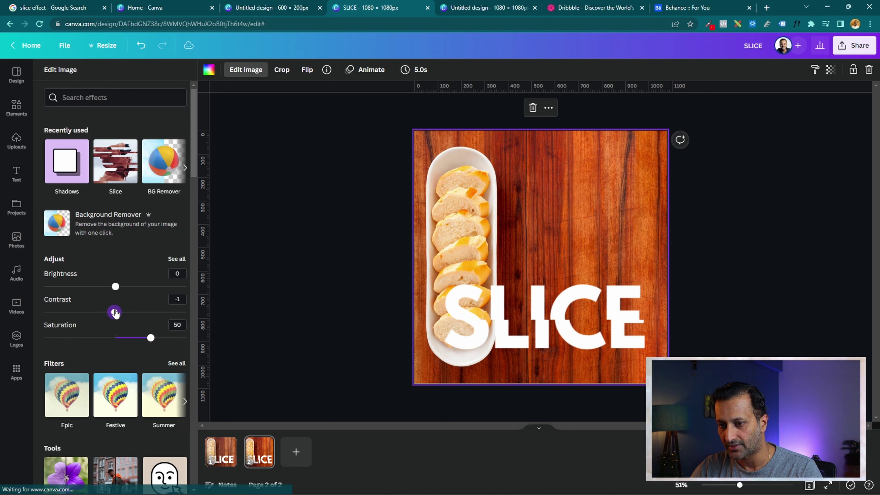
left_click_drag(115, 286, 121, 287)
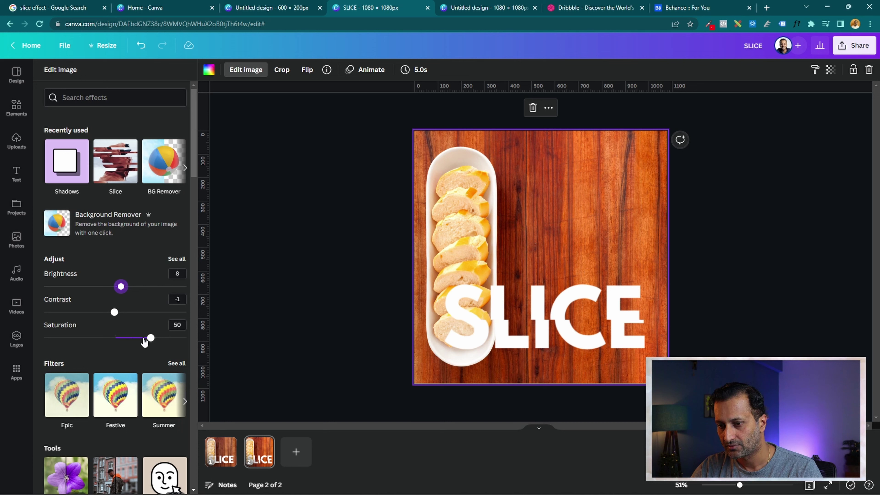
mouse_move(151, 341)
left_mouse_down()
mouse_move(135, 339)
mouse_move(146, 339)
left_mouse_up()
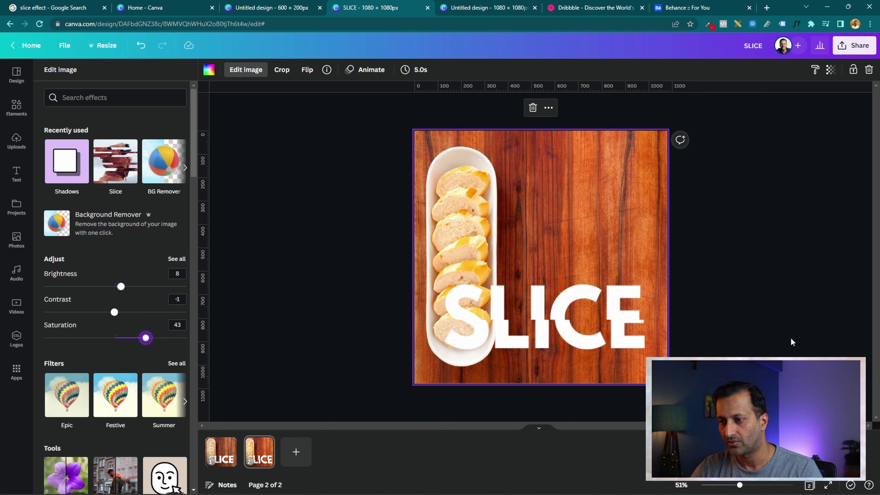
key("Escape")
Move the SLICE image up to just below the page's middle and give it a Drop shadow
left_click_drag(574, 325, 569, 287)
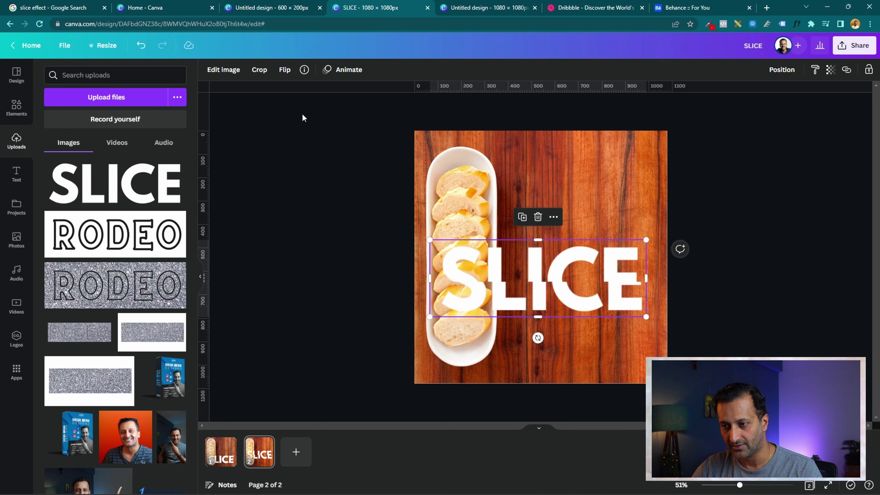
left_click(222, 71)
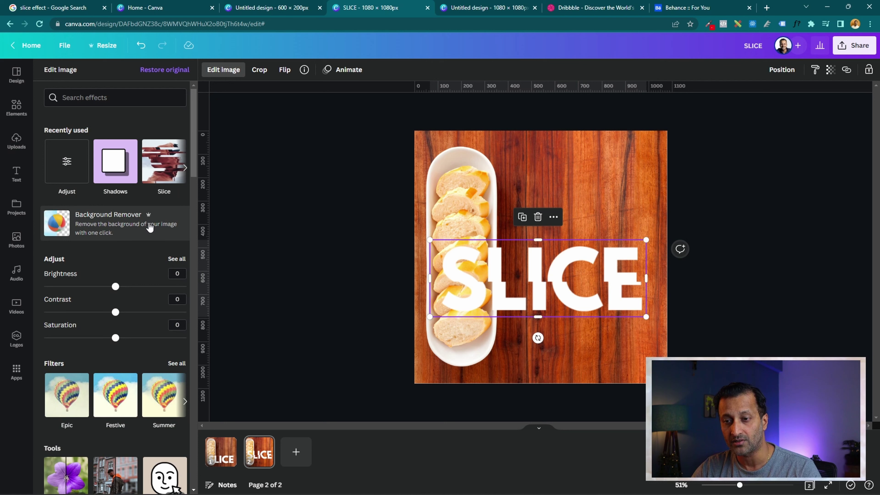
scroll(125, 186, "down", 10)
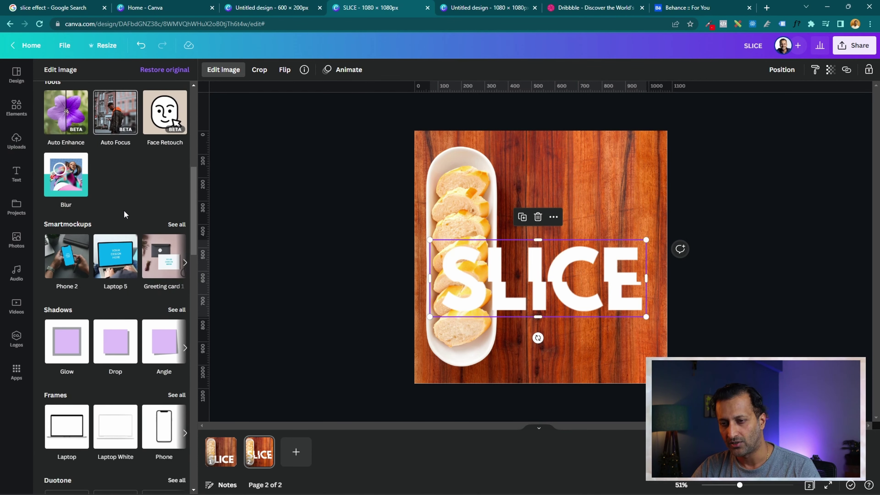
scroll(121, 143, "down", 4)
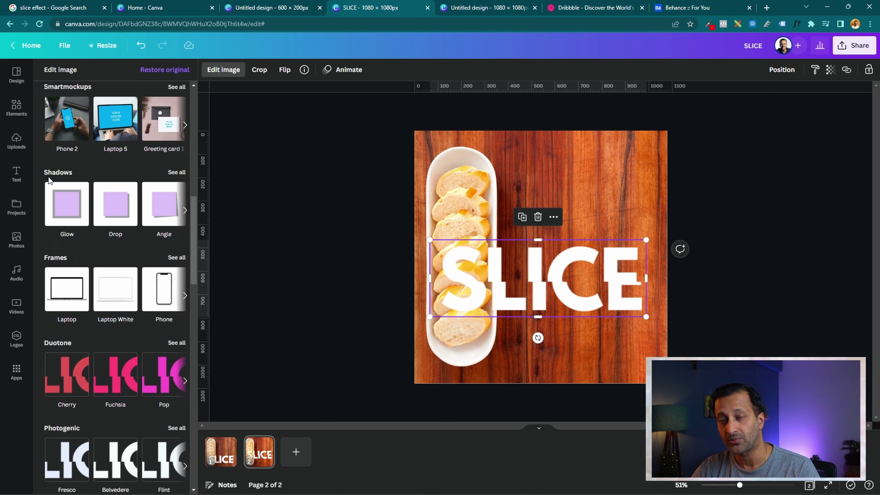
left_click(182, 172)
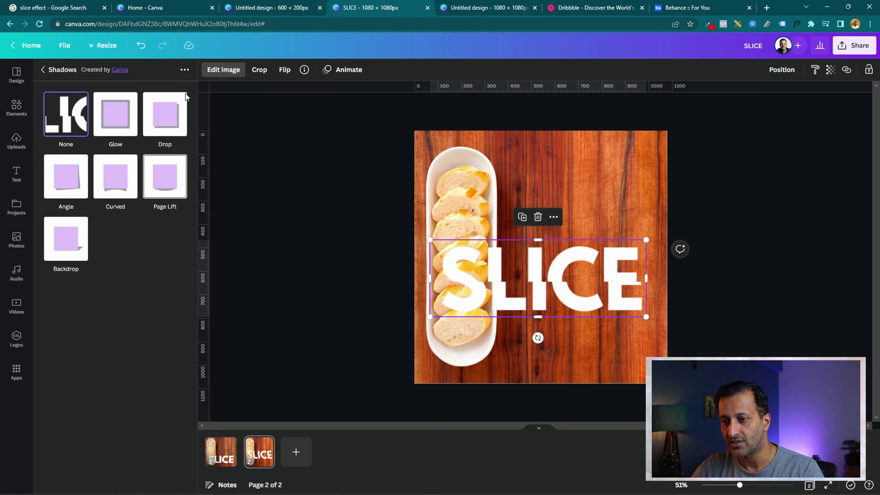
left_click(167, 118)
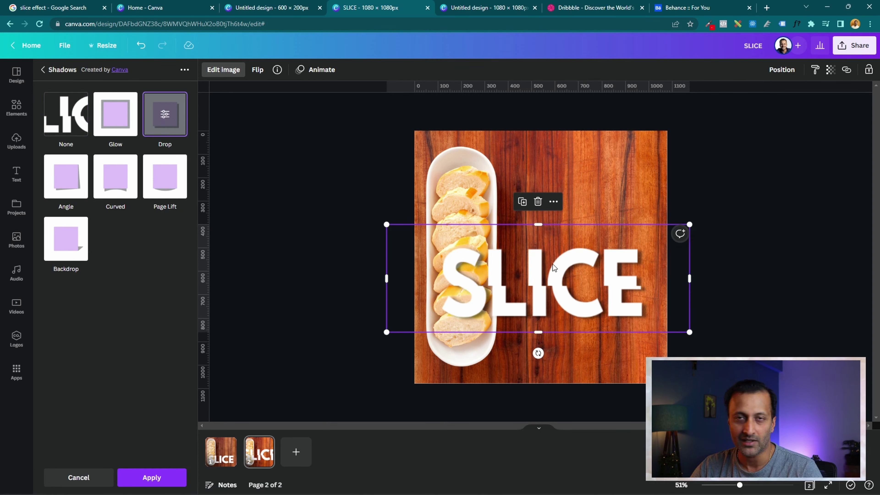
Set the SLICE image's drop shadow to offset 3, angle -1, transparency 64 and blur 15, and apply it
left_click(165, 115)
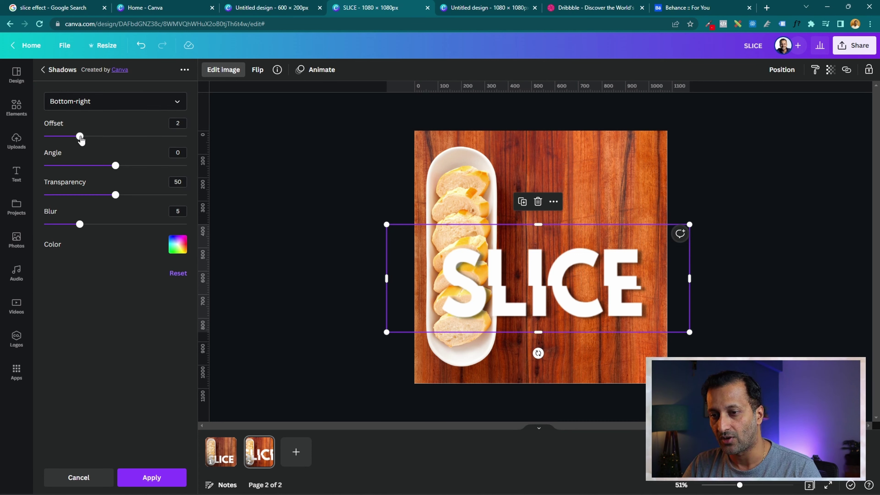
left_click_drag(80, 139, 101, 143)
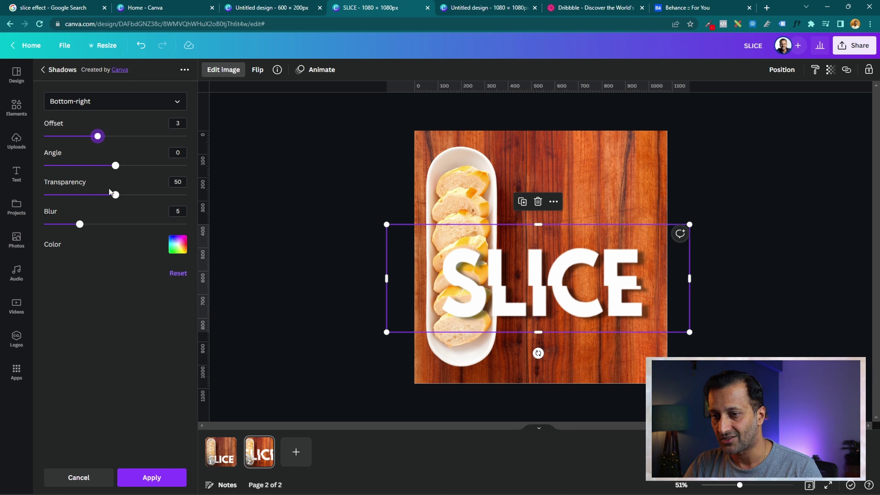
mouse_move(116, 170)
left_mouse_down()
mouse_move(134, 182)
mouse_move(101, 183)
mouse_move(135, 187)
mouse_move(103, 174)
left_mouse_up()
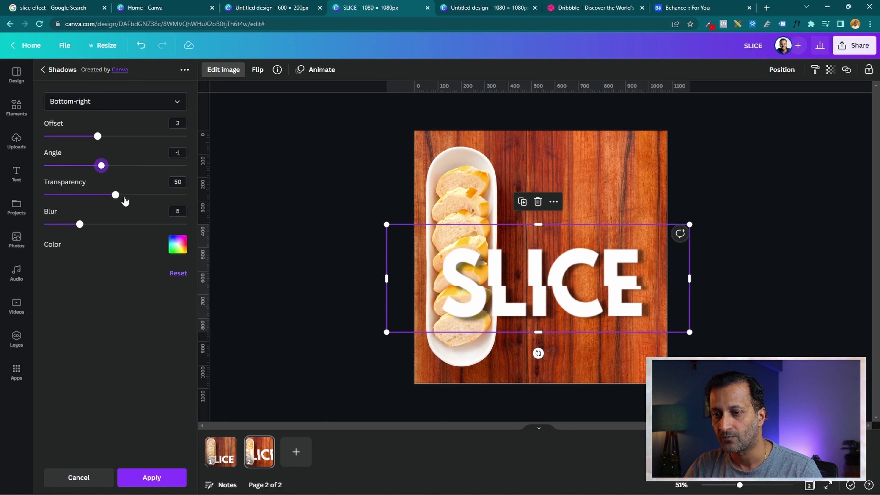
left_click(117, 197)
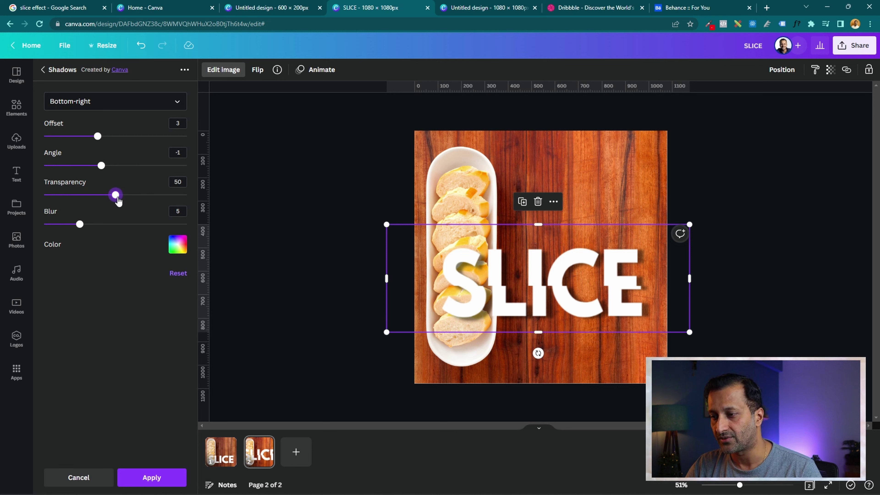
left_click_drag(118, 201, 135, 196)
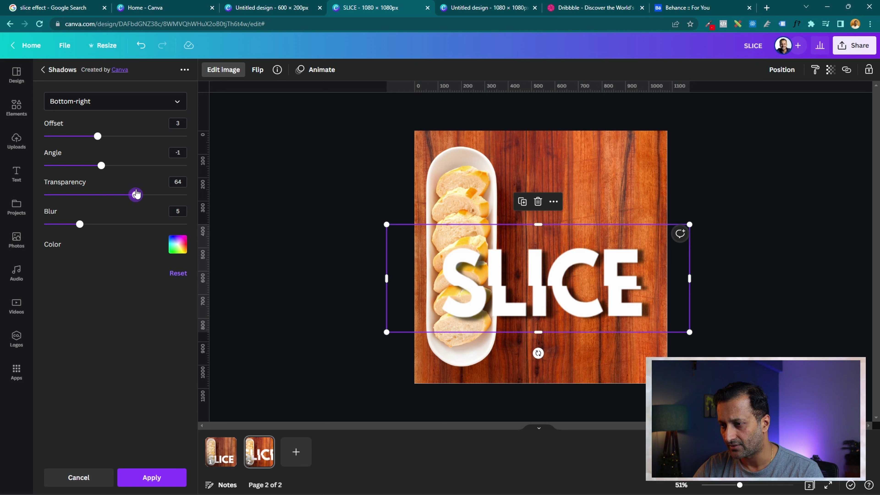
left_click_drag(80, 224, 153, 199)
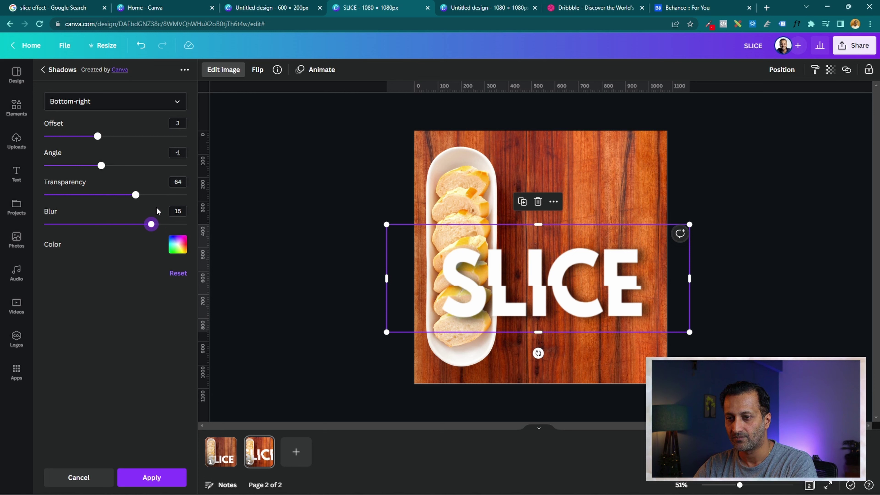
left_click(169, 478)
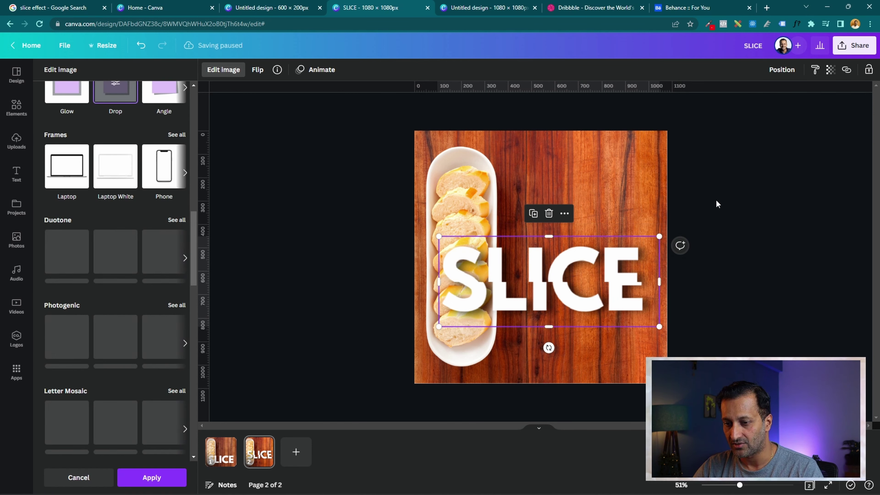
left_click(643, 280)
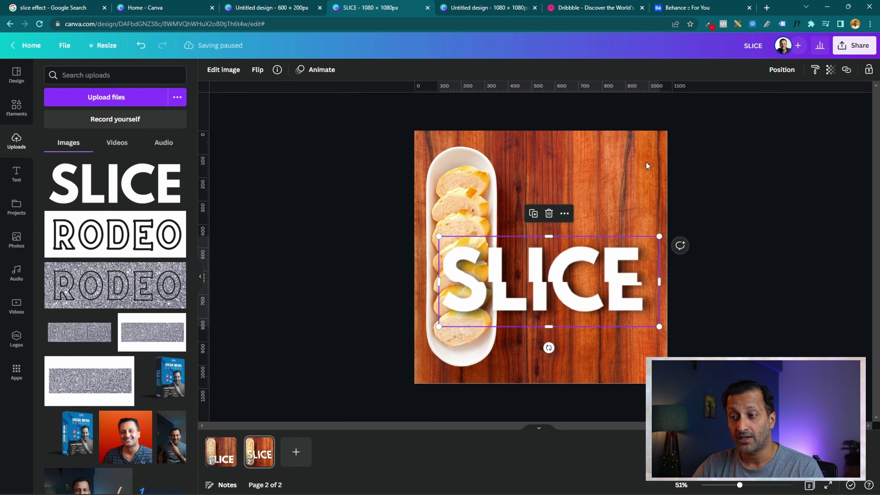
left_click(634, 307)
left_click(592, 297)
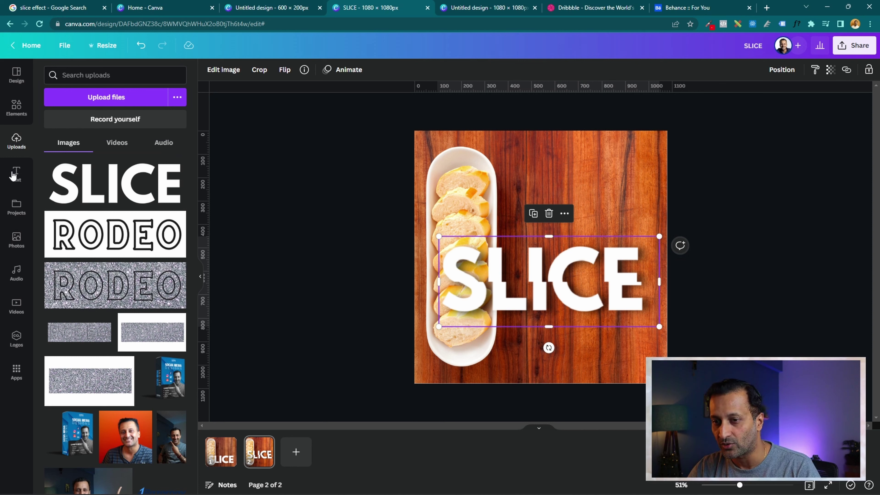
Search the elements for "shadow effect" and place the thin horizontal shadow graphic just above the SLICE image
left_click(17, 108)
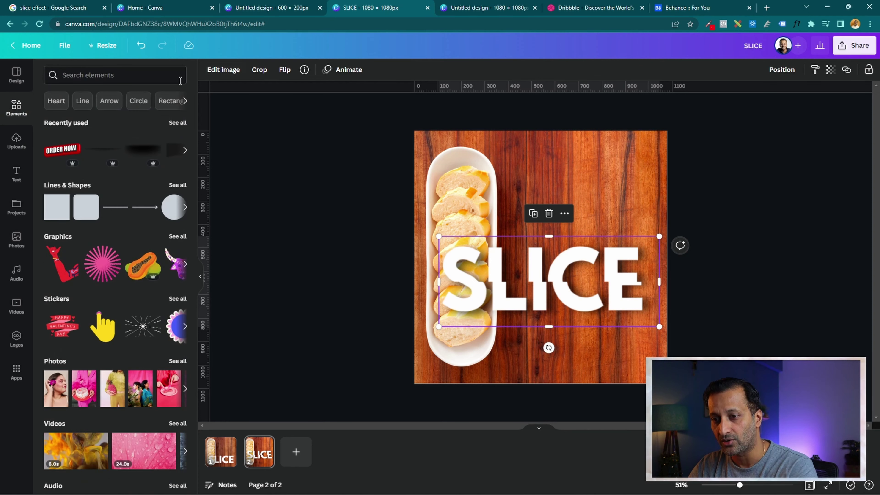
left_click(140, 74)
type("shadow effect")
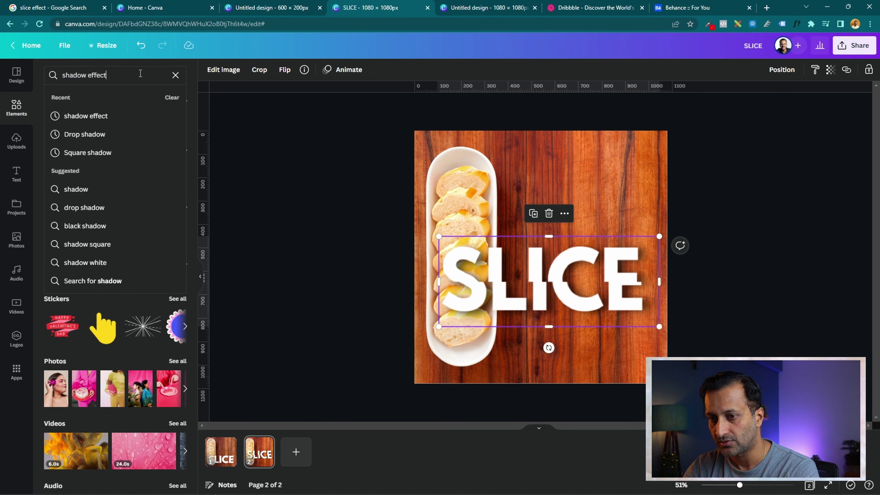
key("Return")
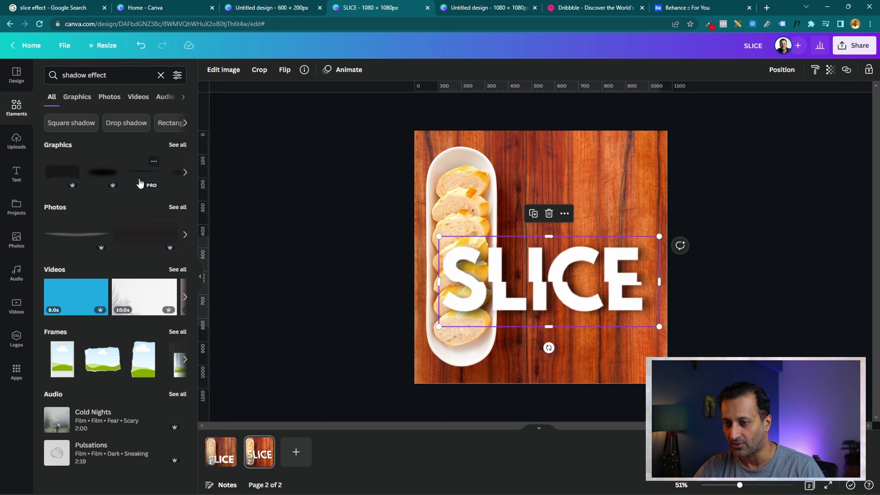
left_click_drag(144, 177, 530, 237)
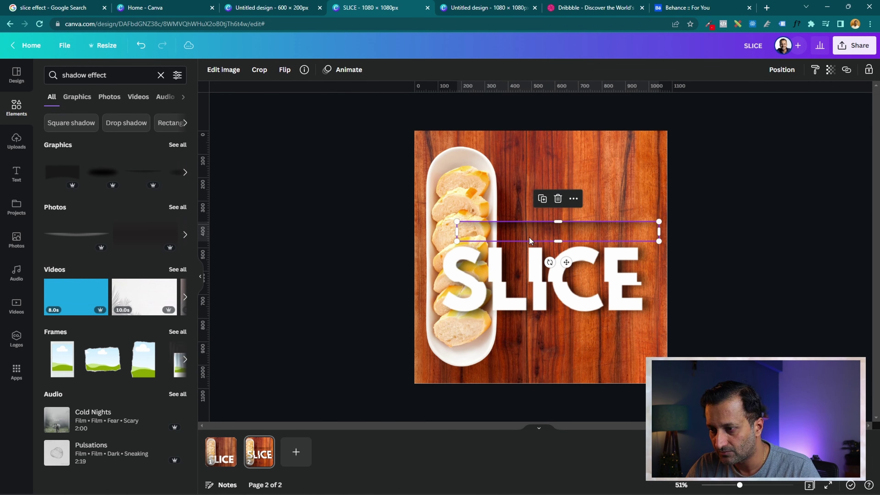
Move the shadow graphic down so its dark upper edge lies along the cut through the middle of SLICE
left_click_drag(737, 488, 758, 490)
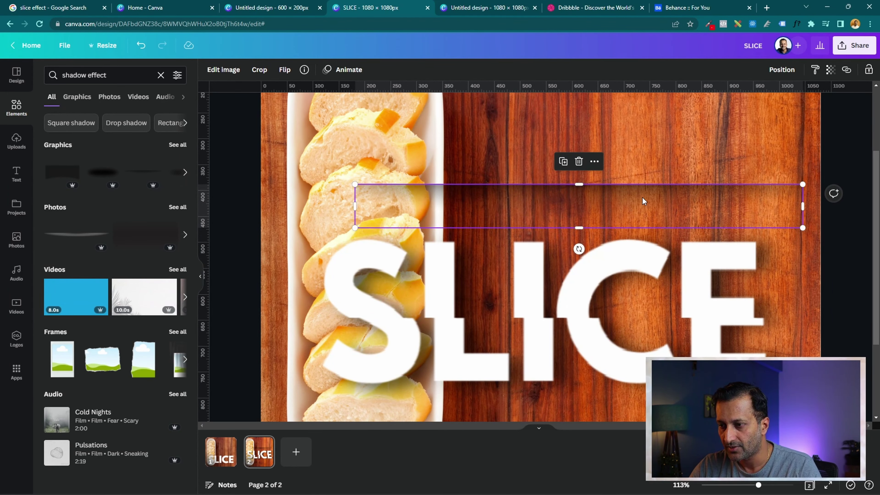
left_click_drag(642, 198, 603, 334)
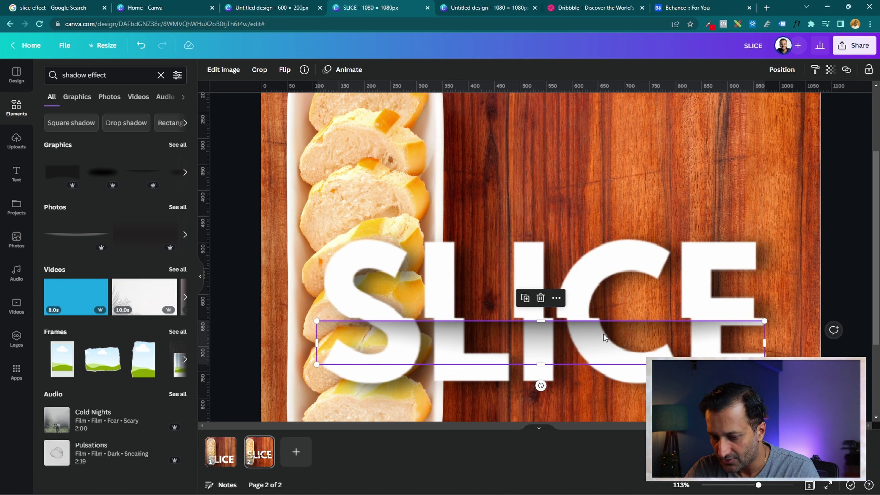
left_click(710, 217)
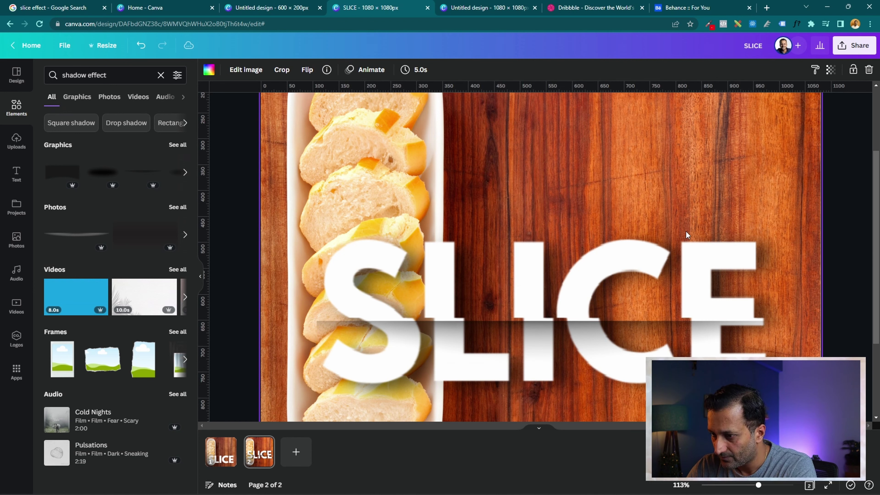
left_click(610, 334)
left_click(610, 335)
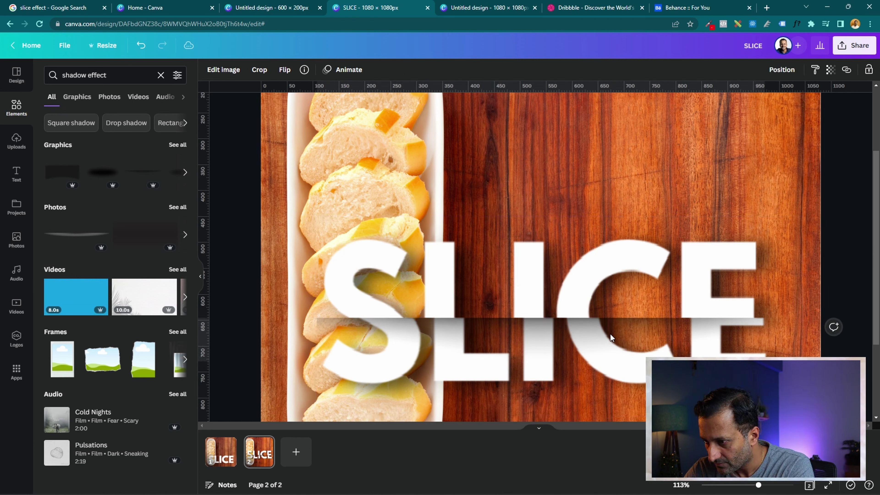
Shorten the shadow graphic from its left end to within the letter S and stretch it down nearly to the letters' base
left_click(611, 335)
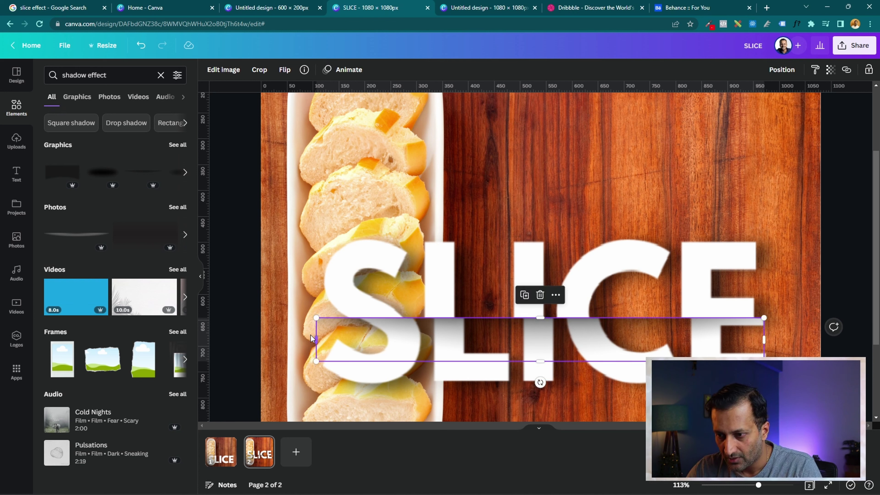
left_click_drag(318, 339, 352, 334)
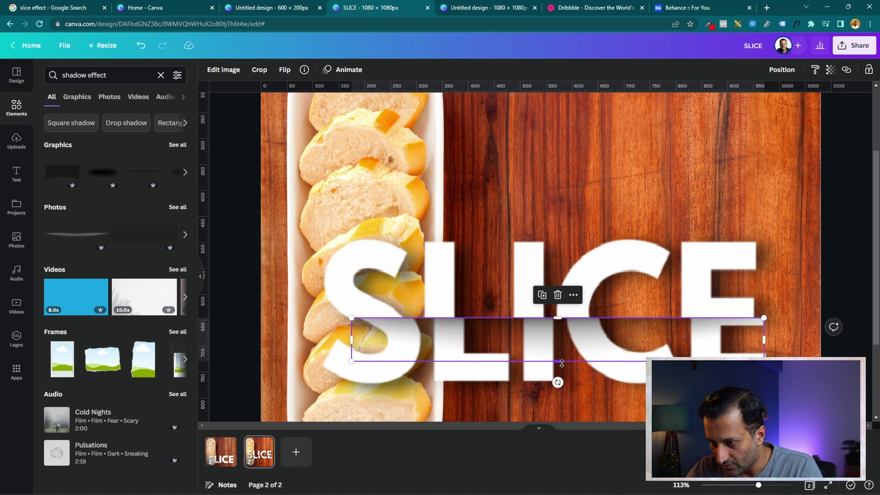
left_click_drag(562, 363, 562, 380)
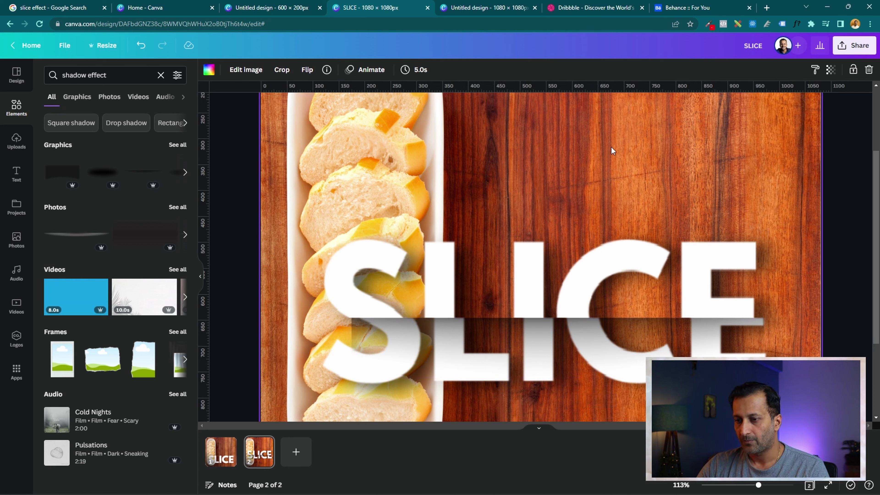
Send the shadow graphic one level backward, behind the SLICE image, and deselect it
left_click(517, 345)
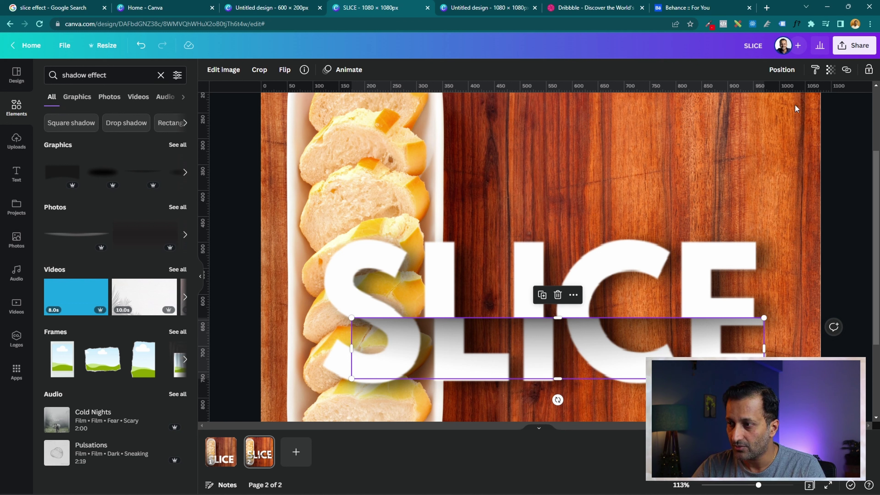
left_click(782, 70)
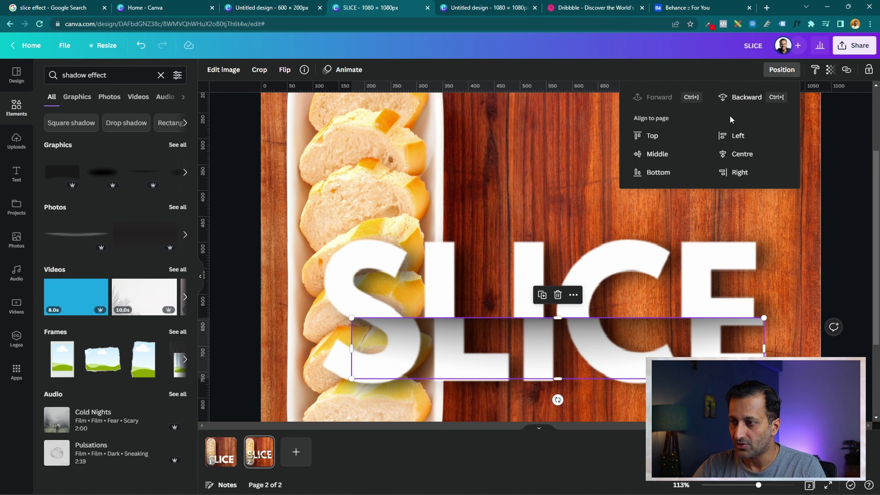
left_click(752, 97)
left_click(661, 145)
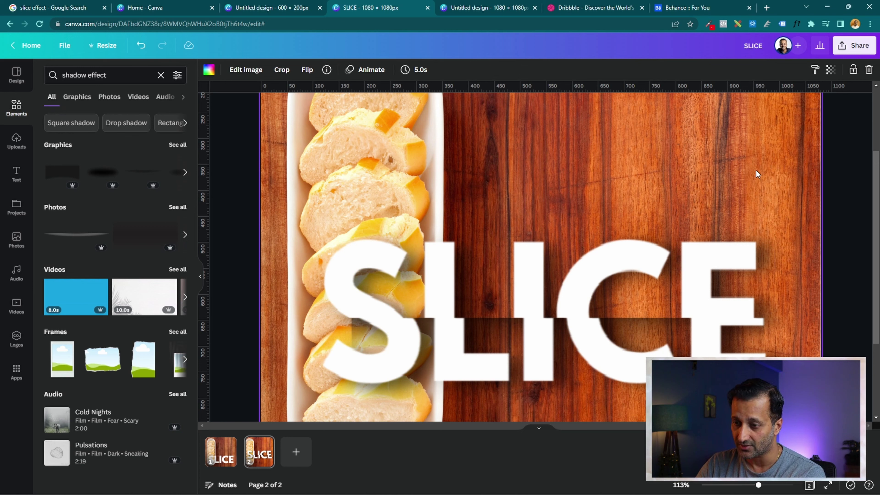
Undo the shadow graphic's last layer change and shorten its left end to the lower right part of the letter S
key("ctrl+z")
left_click(370, 340)
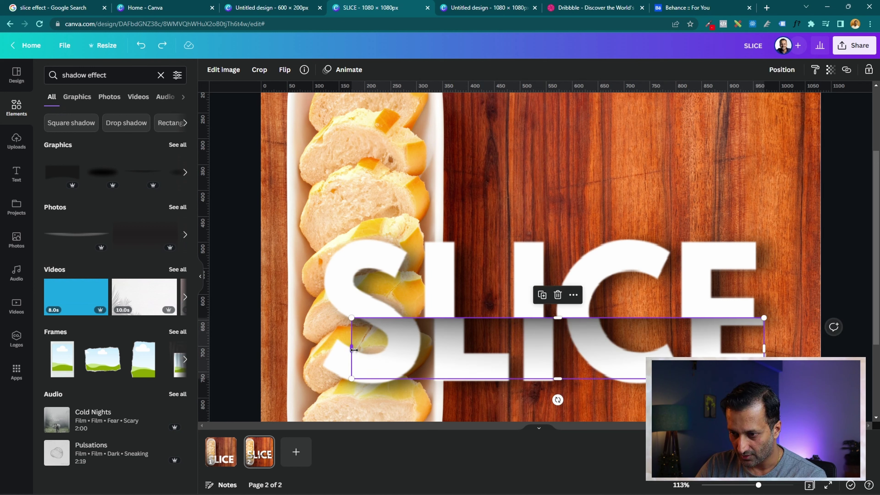
left_click_drag(353, 349, 394, 349)
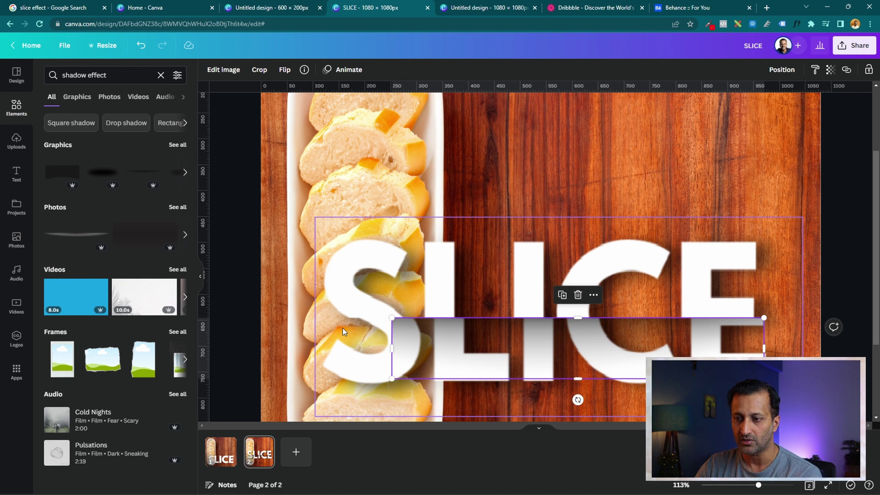
Try sending the shortened shadow graphic one level backward behind the SLICE image, and undo the layer change
left_click(783, 69)
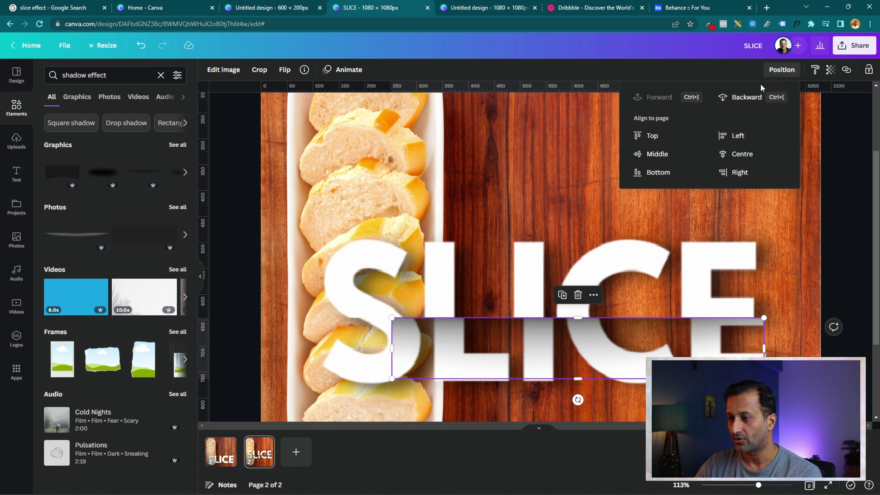
left_click(744, 99)
left_click(528, 167)
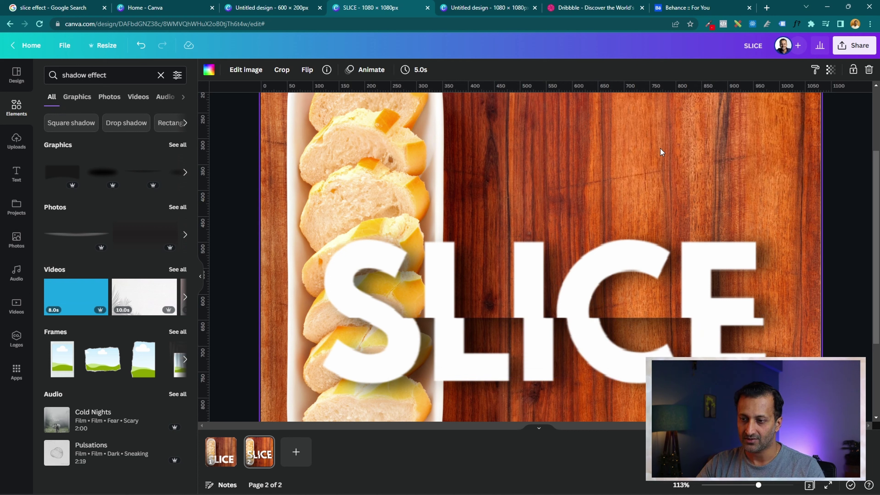
key("ctrl+z")
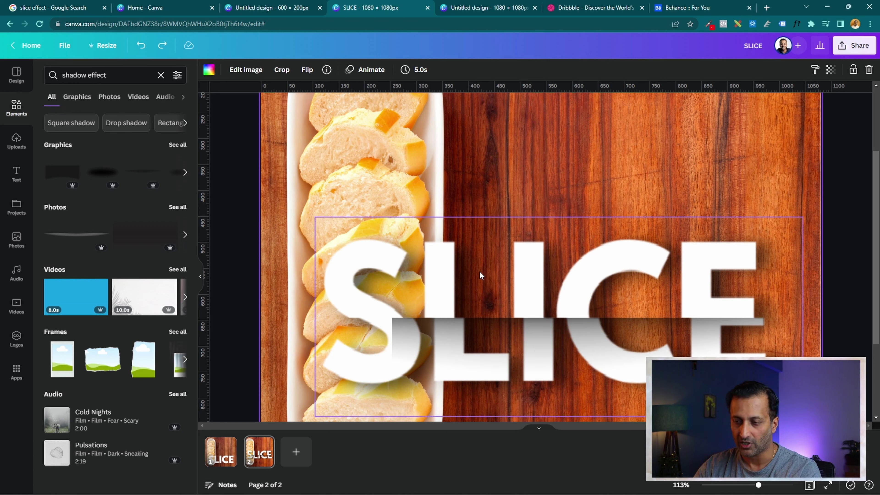
Flip the shadow graphic vertically and fit it over the upper half of SLICE, with its dark edge along the cut
left_click(478, 344)
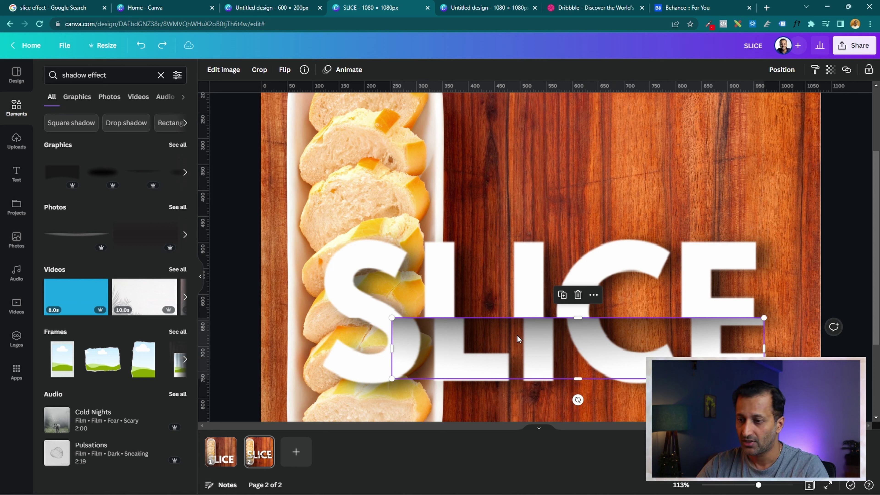
left_click(285, 70)
left_click(328, 115)
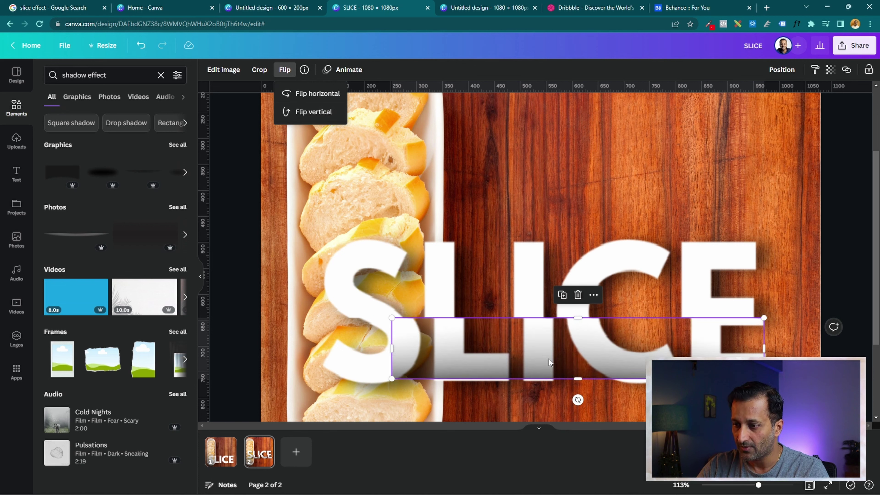
left_click_drag(500, 336, 491, 273)
left_click_drag(382, 287, 361, 283)
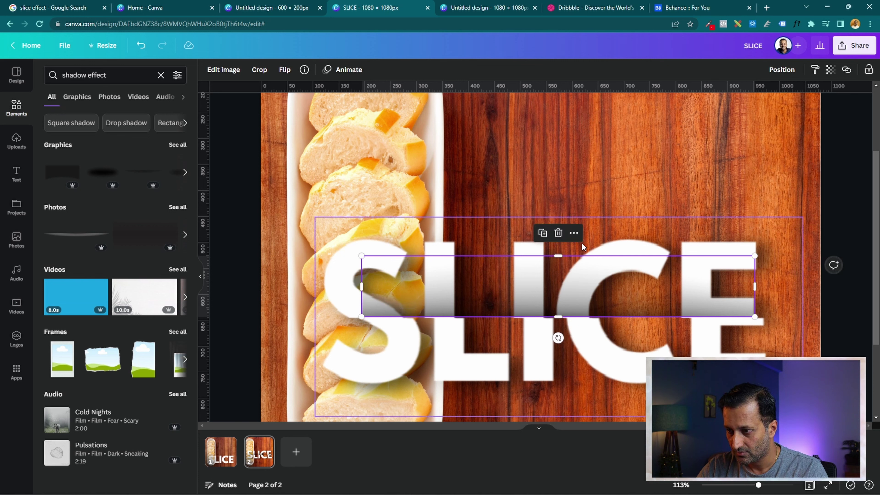
left_click_drag(558, 256, 556, 245)
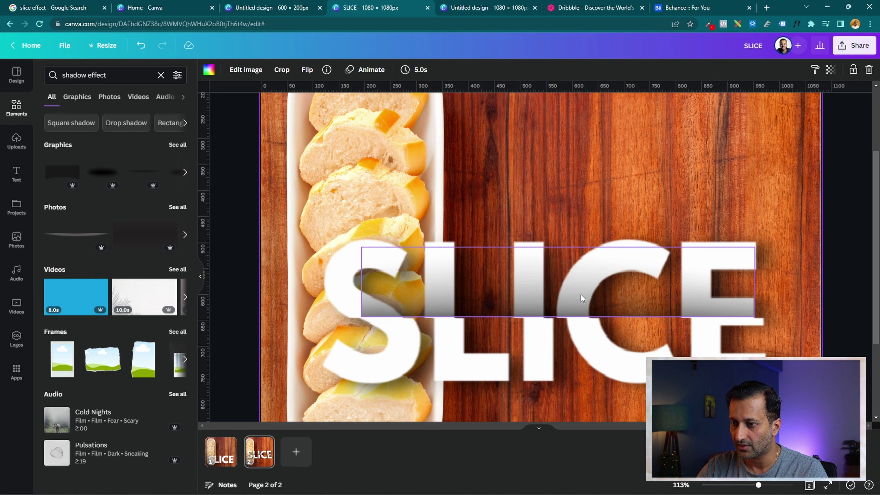
Send the flipped shadow graphic one level backward, behind the SLICE image, and deselect it
left_click(779, 72)
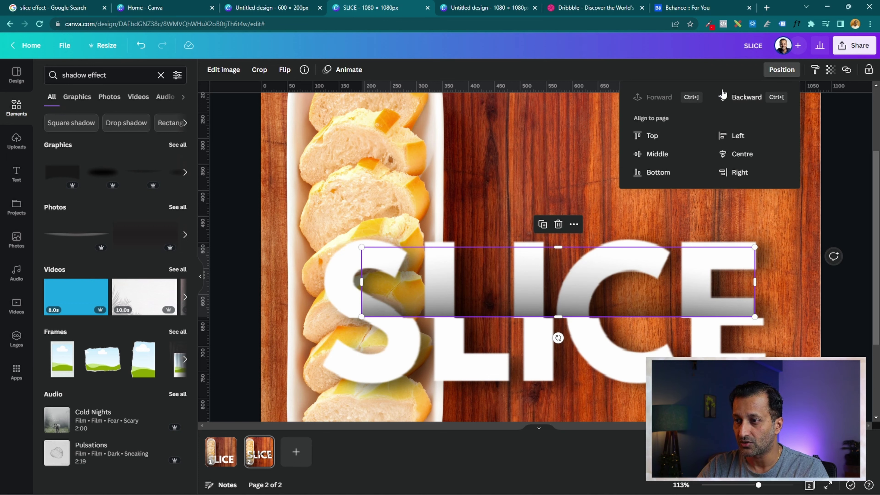
left_click(749, 97)
left_click(540, 175)
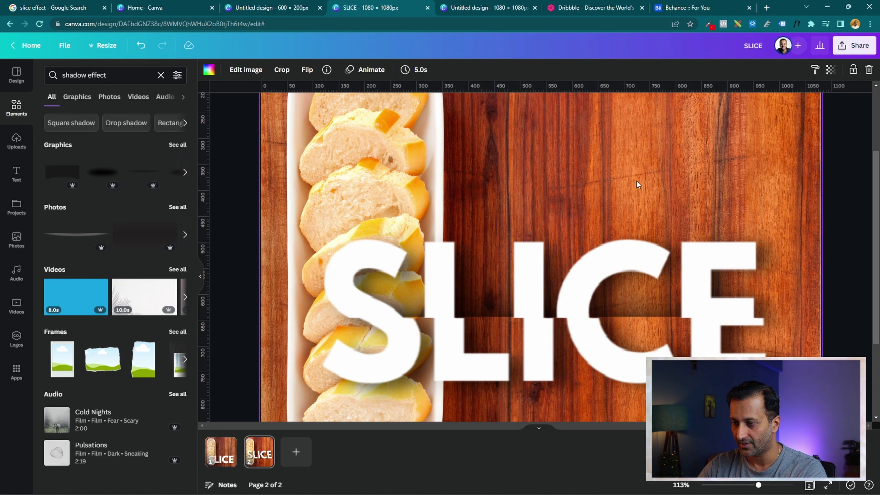
Select the SLICE image together with its shadow graphic and group them
left_click_drag(757, 486, 739, 485)
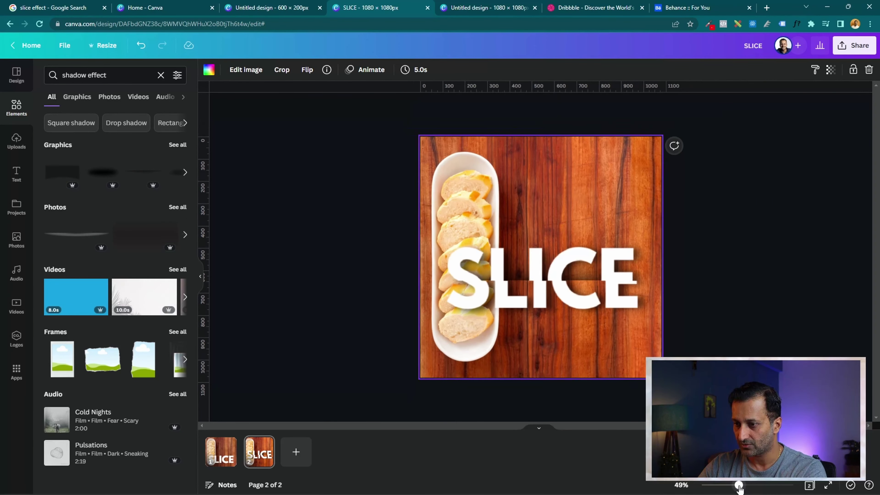
left_click_drag(430, 227, 639, 332)
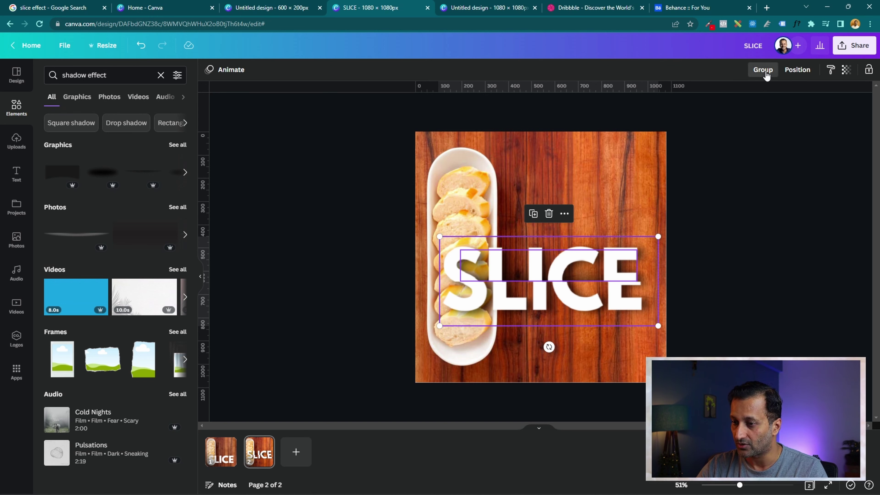
left_click(743, 305)
Move and rescale the SLICE group so it spans the lower part of the page, overlapping the bottom of the bread dish
left_click(555, 282)
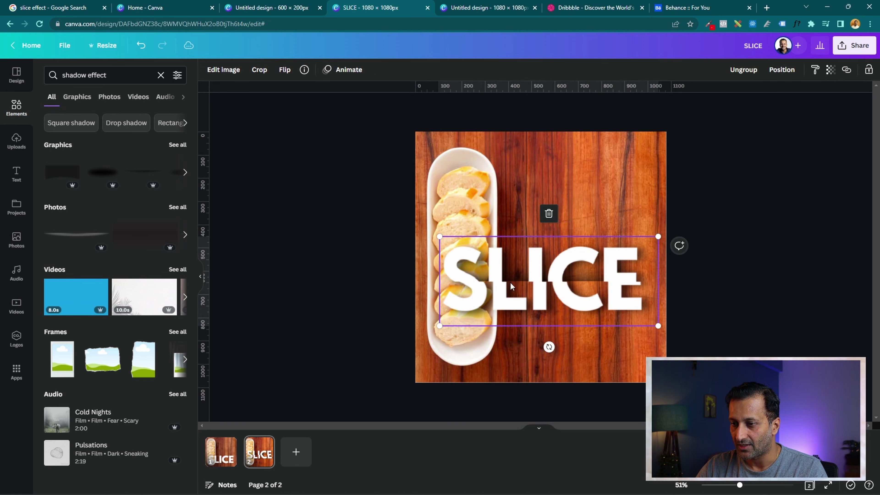
left_click_drag(564, 285, 566, 229)
left_click_drag(415, 168, 499, 212)
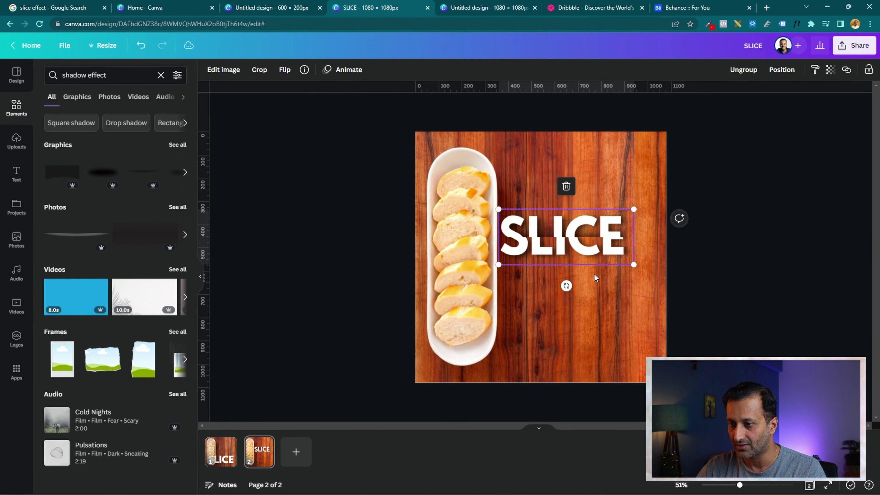
left_click_drag(588, 234, 612, 330)
left_click_drag(522, 305, 431, 264)
left_click(780, 183)
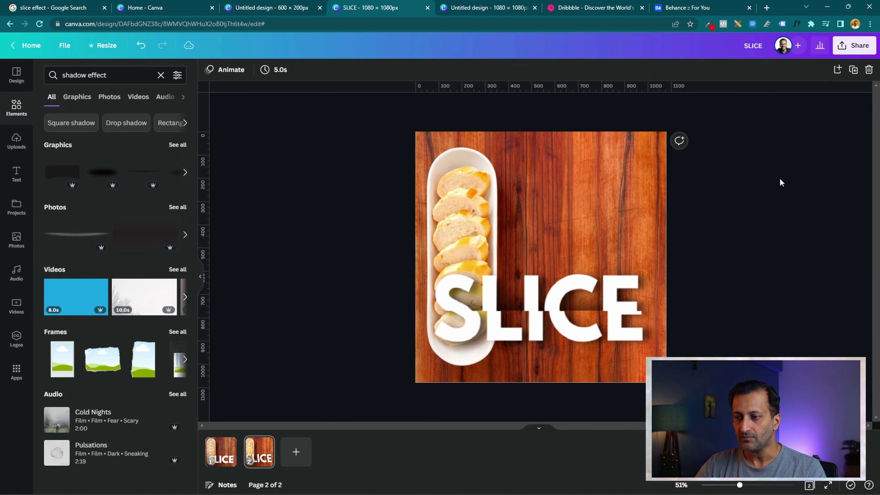
Add a subheading, place it near the top of the page beside the bread dish, and enlarge it to size 32.5
left_click(16, 173)
left_click(126, 153)
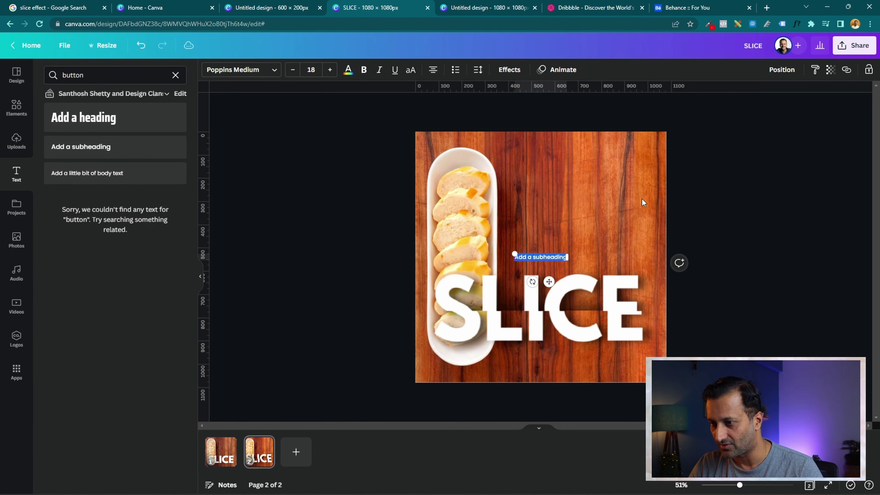
left_click_drag(568, 253, 566, 163)
left_click(560, 255)
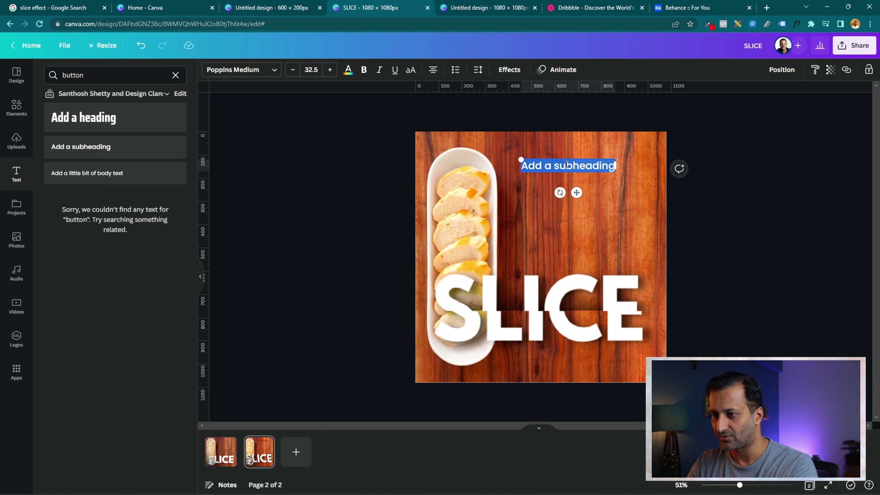
type("Order o")
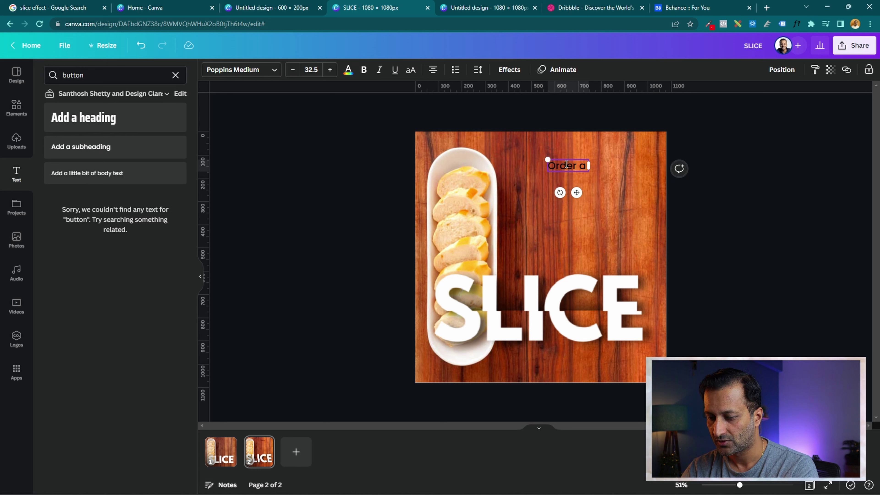
key("BackSpace")
key("BackSpace")
key("BackSpace")
key("BackSpace")
key("BackSpace")
key("BackSpace")
key("BackSpace")
key("BackSpace")
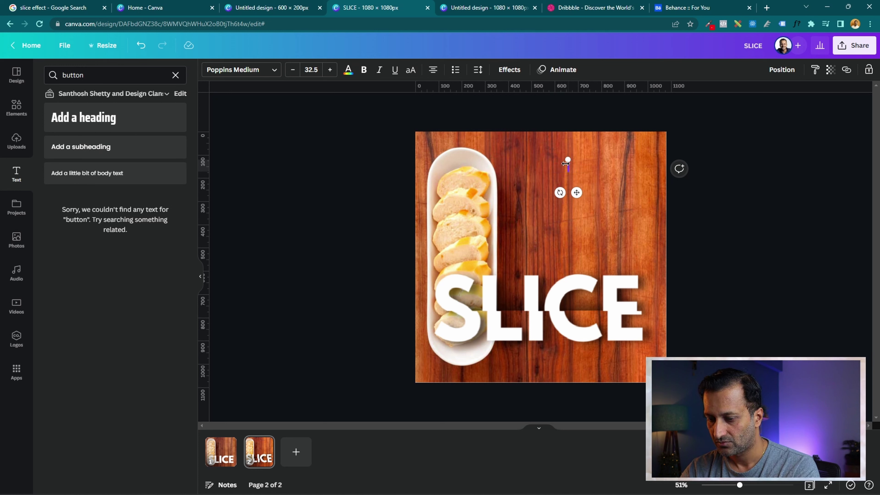
Enter "TRY A" as the subheading text and set its font to League Spartan
key("Caps_Lock")
type("TRY A")
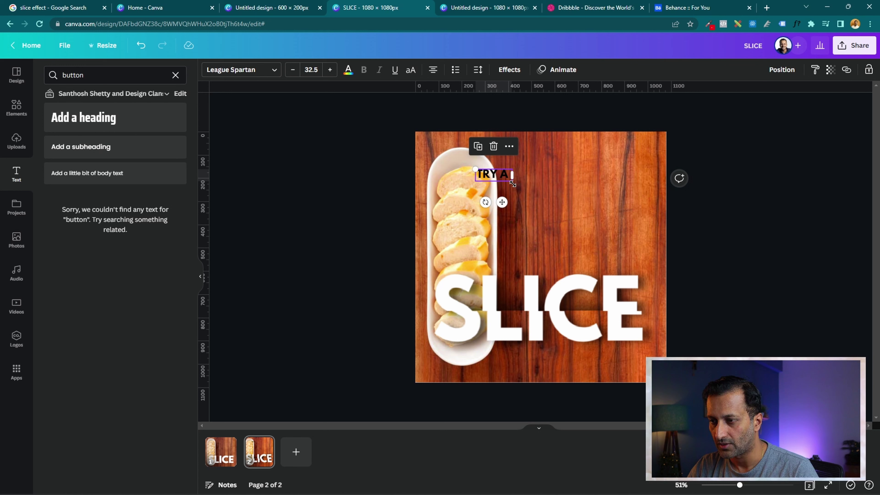
Scale the TRY A text to size 117 and position it directly above the LICE letters of SLICE
left_click_drag(512, 182, 654, 315)
left_click_drag(605, 199, 621, 244)
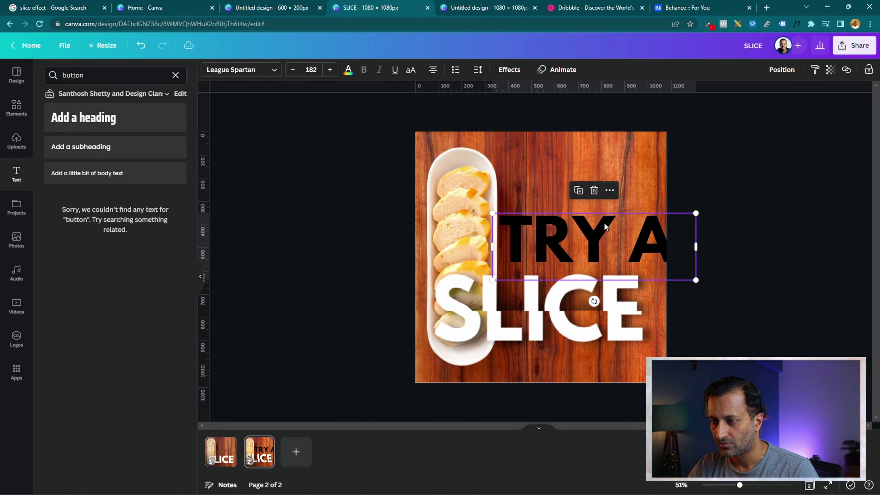
left_click_drag(697, 212, 651, 229)
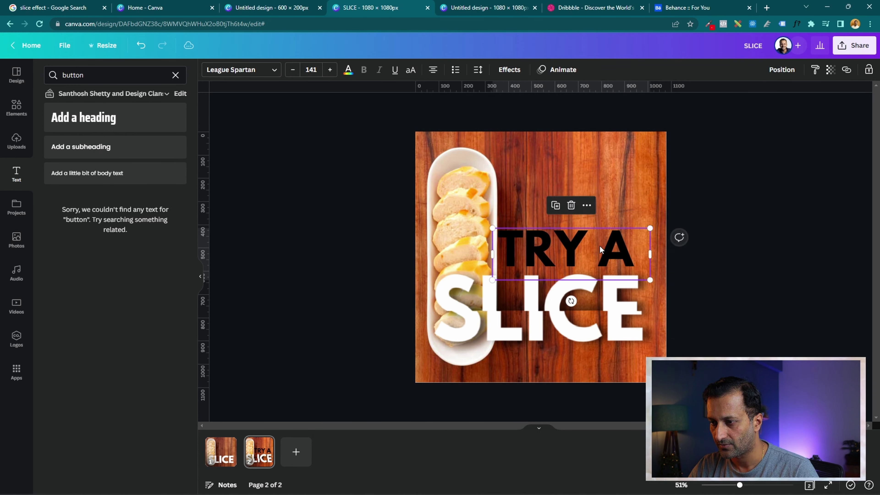
left_click_drag(599, 246, 600, 244)
left_click_drag(501, 238, 529, 246)
left_click_drag(586, 256, 582, 256)
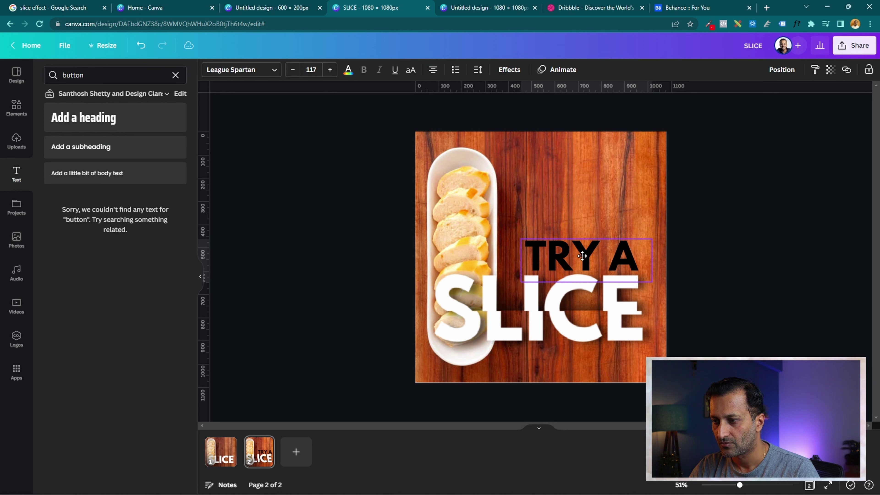
Try golden tan, dark grey and black on the TRY A text, and set its colour to white
left_click(349, 70)
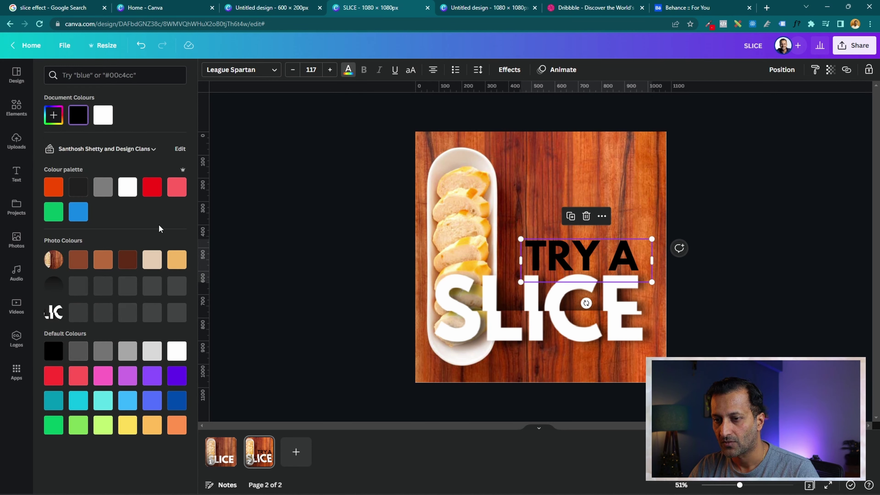
left_click(177, 263)
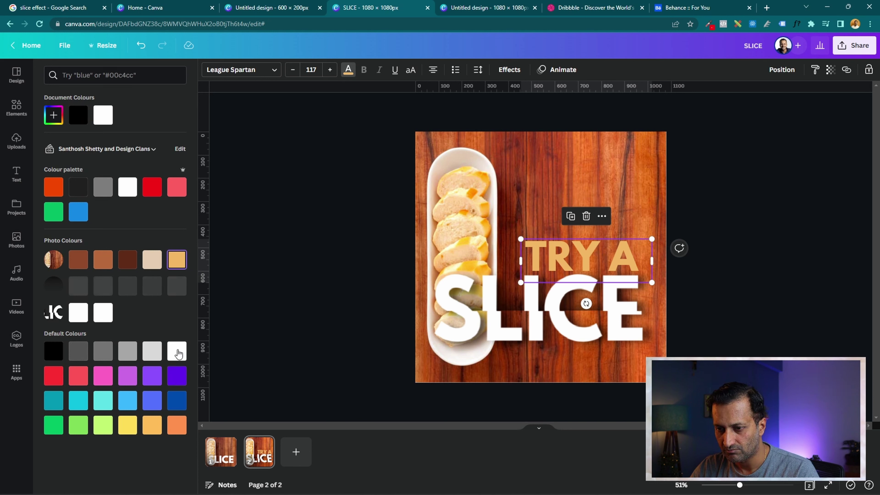
left_click(76, 359)
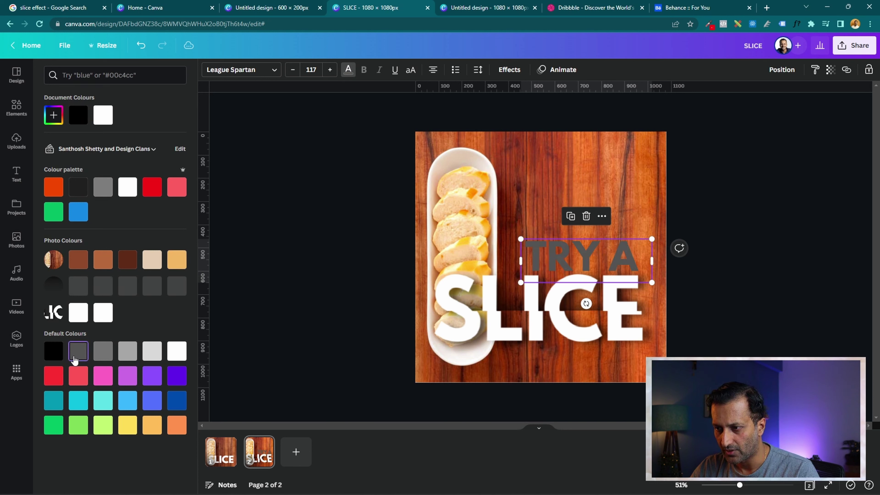
left_click(57, 351)
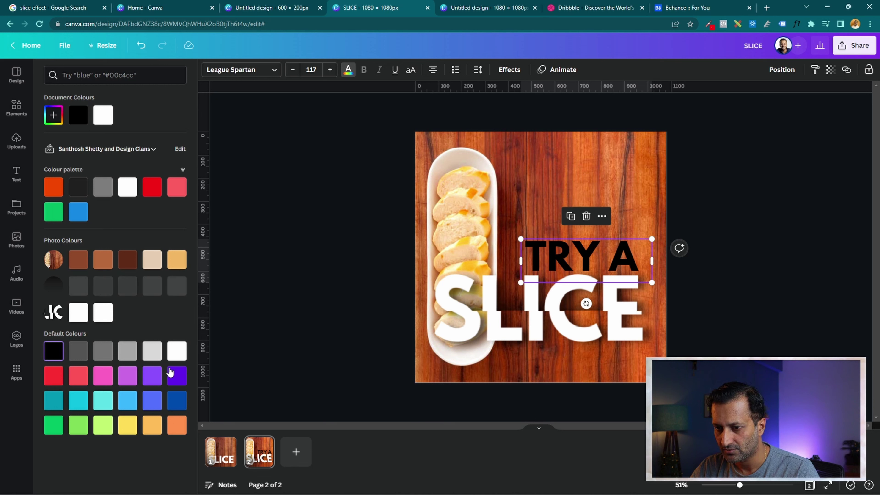
left_click(174, 353)
left_click(804, 199)
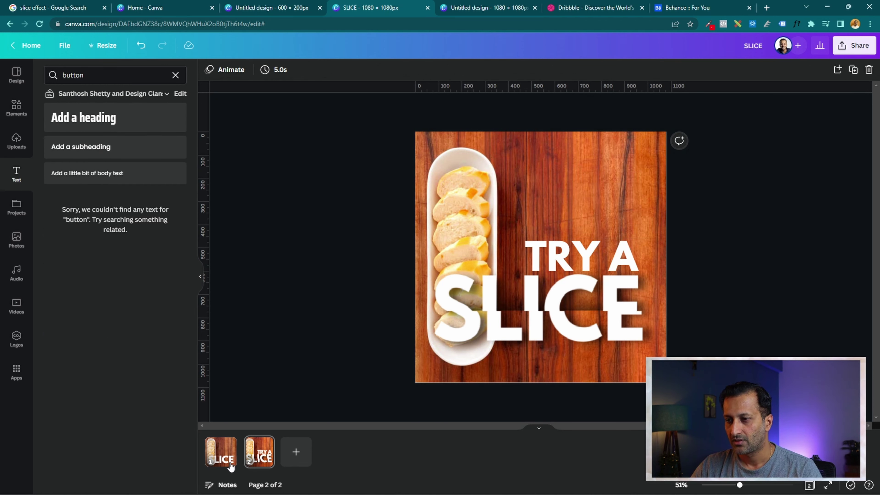
Move the TRY A text and the SLICE group together into the upper half of the page
key("ctrl+a")
left_click_drag(584, 318, 585, 247)
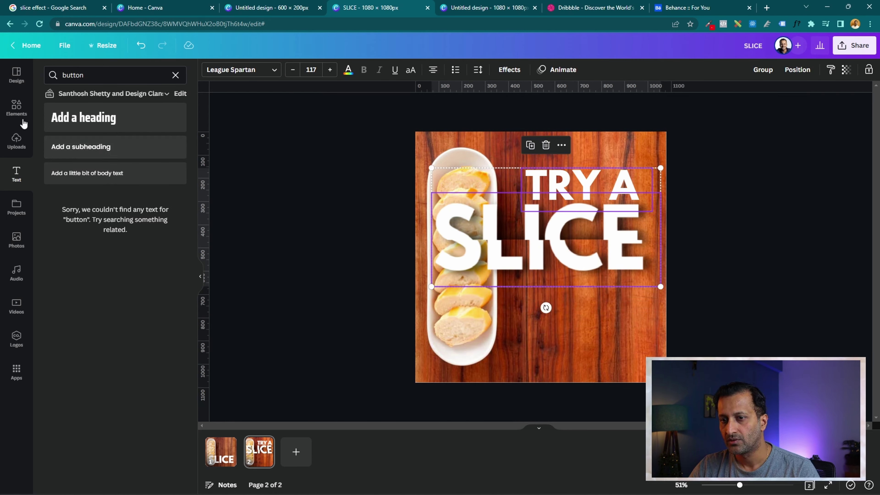
Search the elements for "ORDER NOW" and show all the matching graphics
left_click(14, 108)
left_click(92, 75)
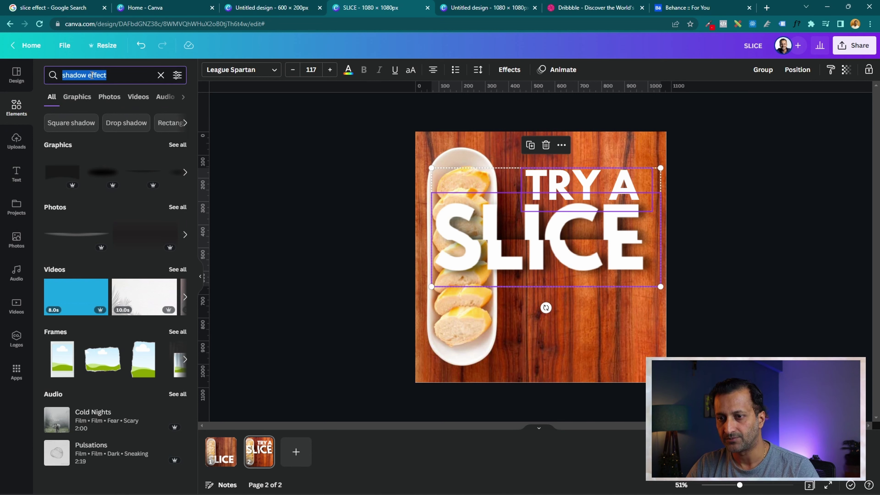
type("RDER")
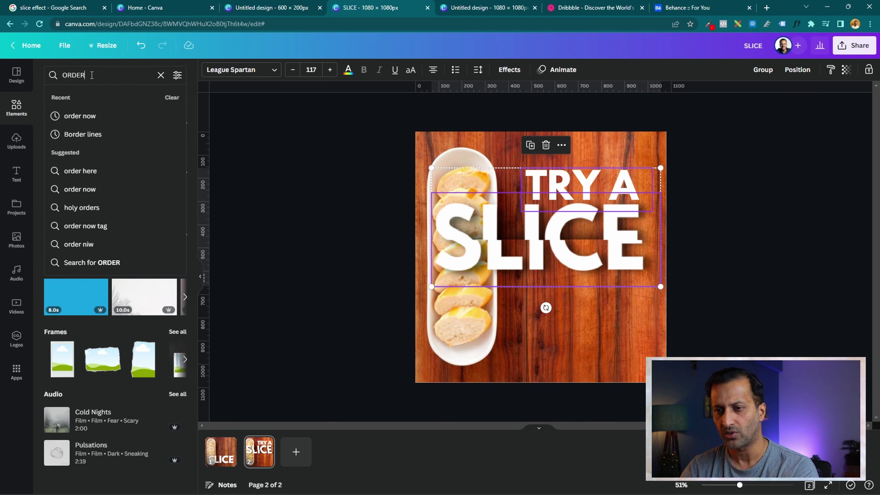
key("Return")
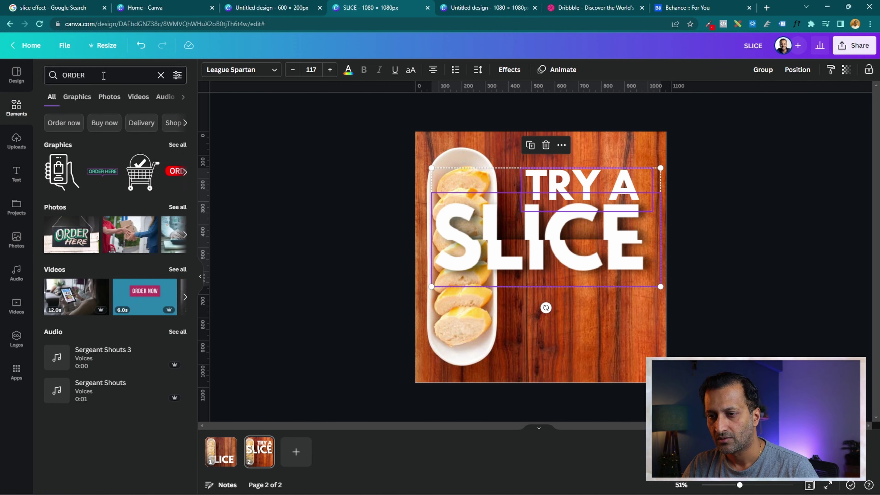
left_click(106, 75)
type("NOW")
key("Return")
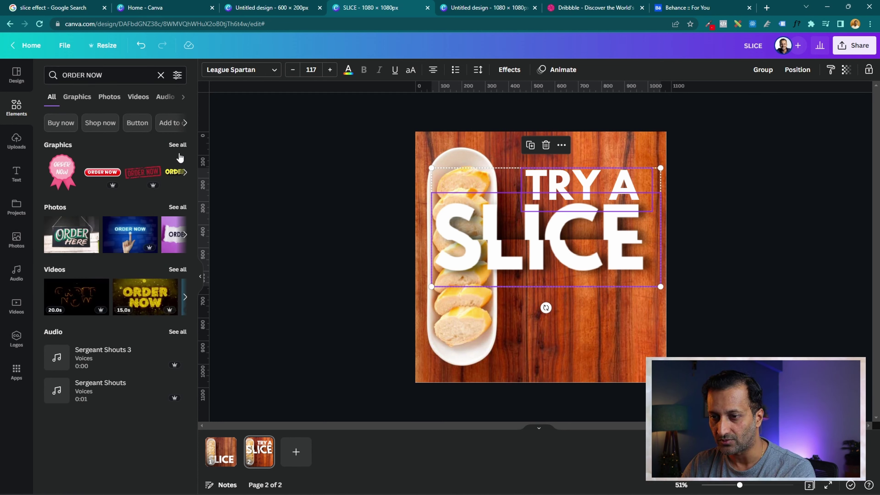
left_click(178, 146)
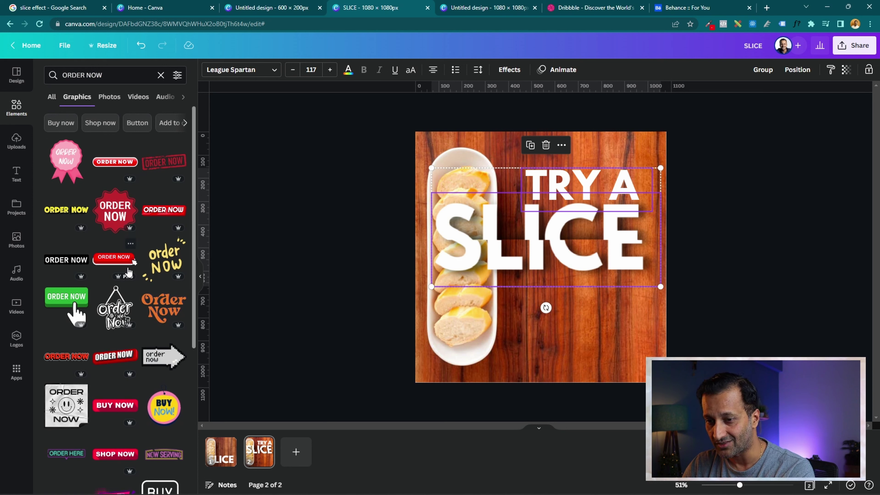
Add the tilted red 3D ORDER NOW button graphic, shrink it, and place it just below the right part of SLICE
left_click(119, 357)
left_click_drag(518, 267, 540, 341)
left_click_drag(465, 297, 541, 320)
left_click_drag(608, 339, 605, 296)
left_click(618, 372)
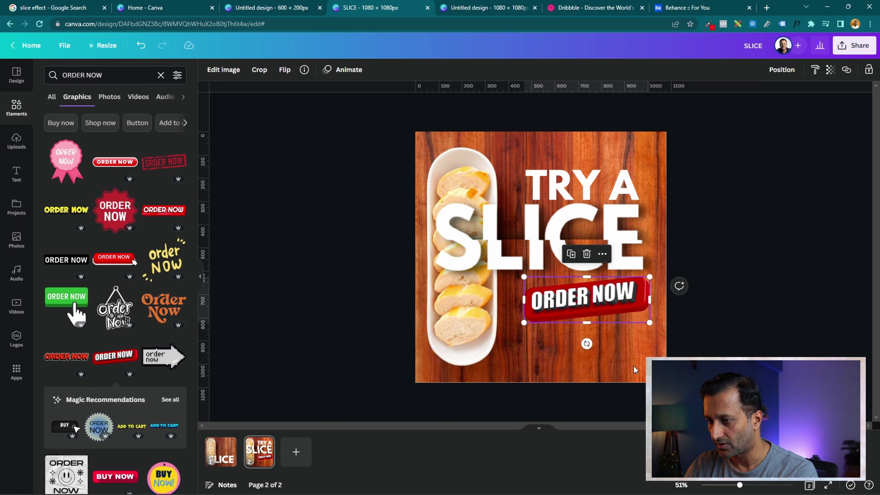
Select TRY A, SLICE and the ORDER NOW button together, scale them down and place them beside the bread, slightly overlapping the dish
left_click_drag(637, 350, 481, 201)
left_click(344, 300)
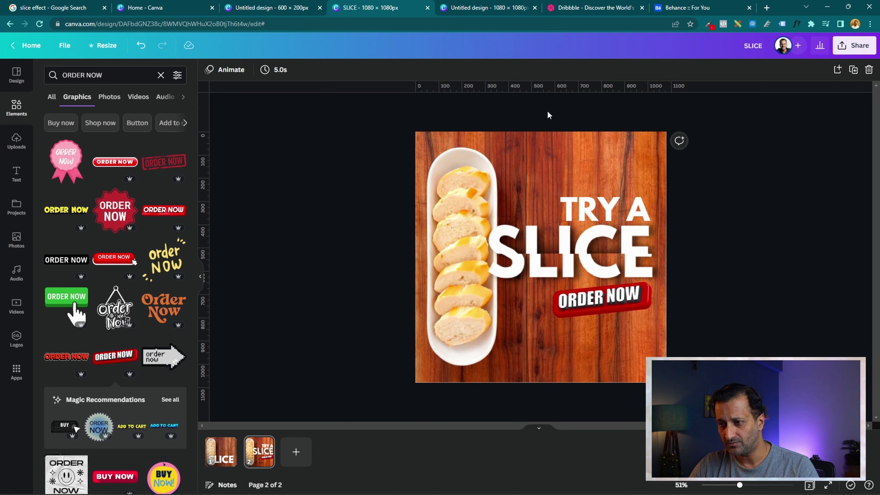